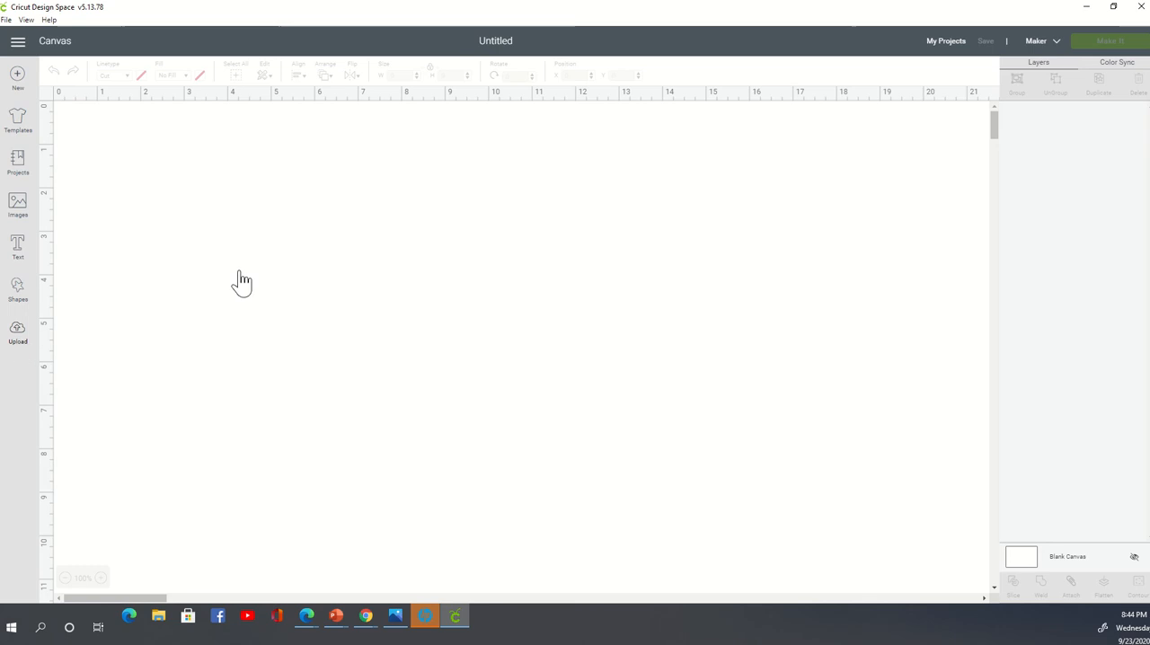
- Load the couple silhouette file 8e3bb19e02e249ee53848a981d56cf03.jpg from the drawigs folder as a new image upload
click(326, 300)
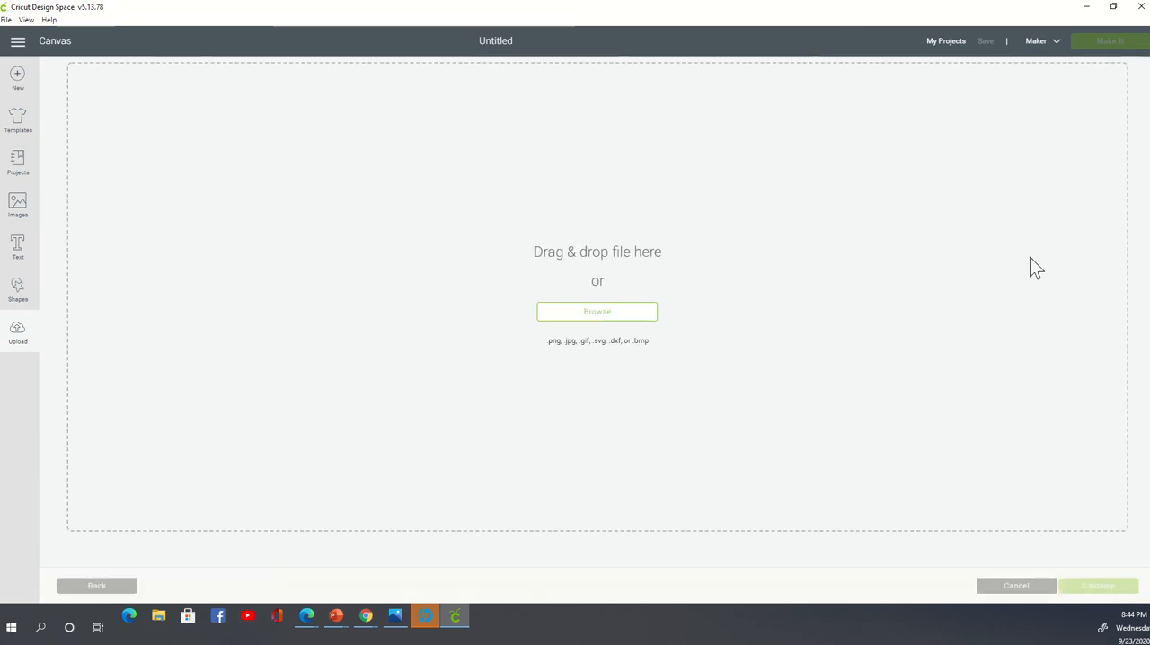
click(602, 315)
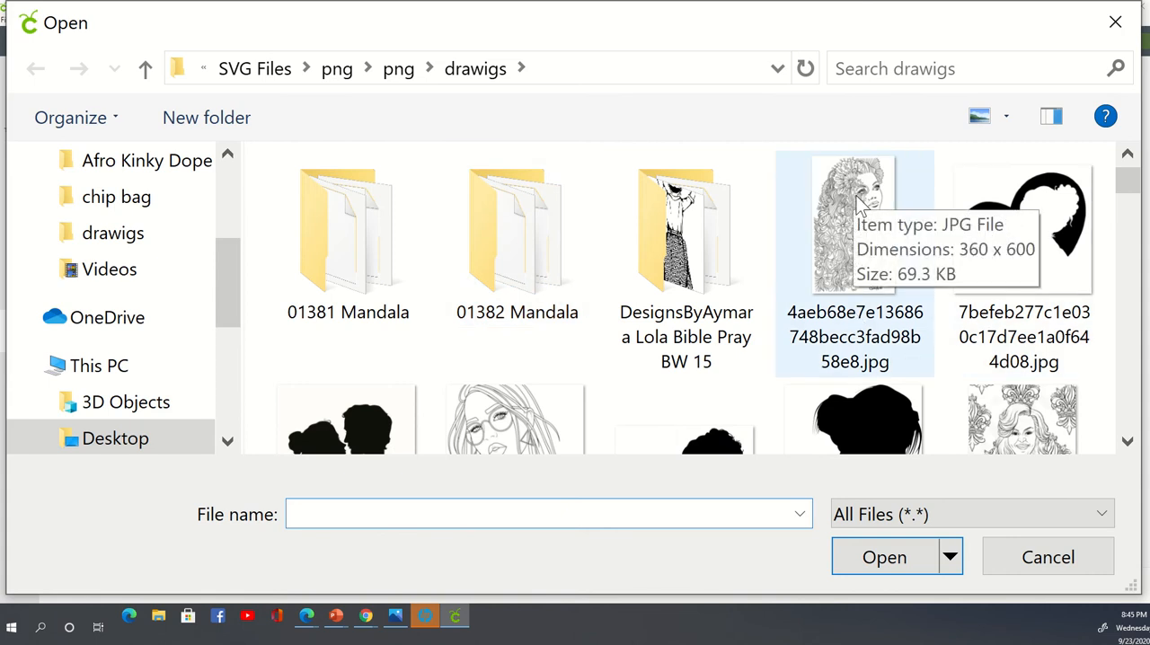
scroll(665, 260, down, 4)
scroll(629, 258, up, 2)
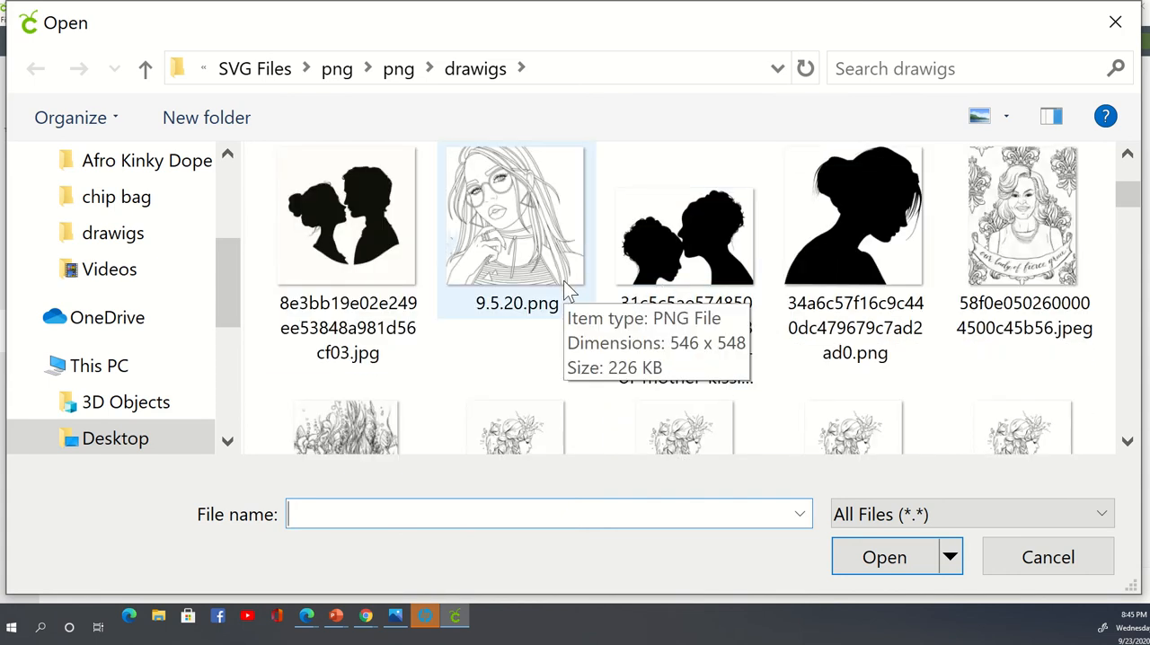
click(386, 234)
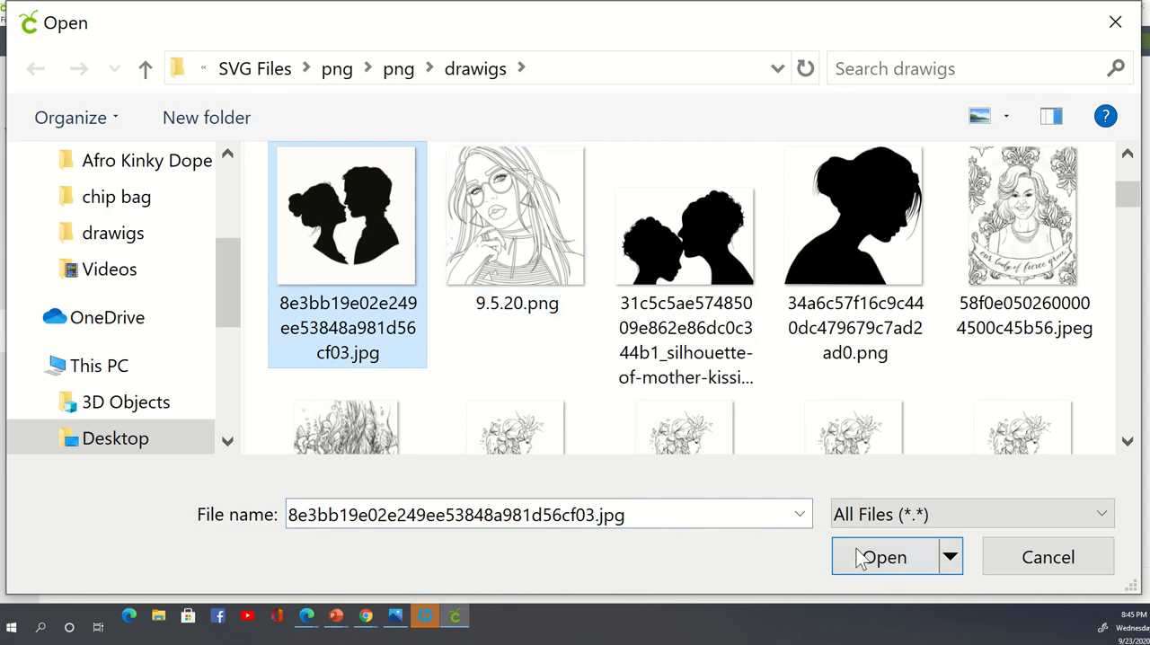
click(888, 564)
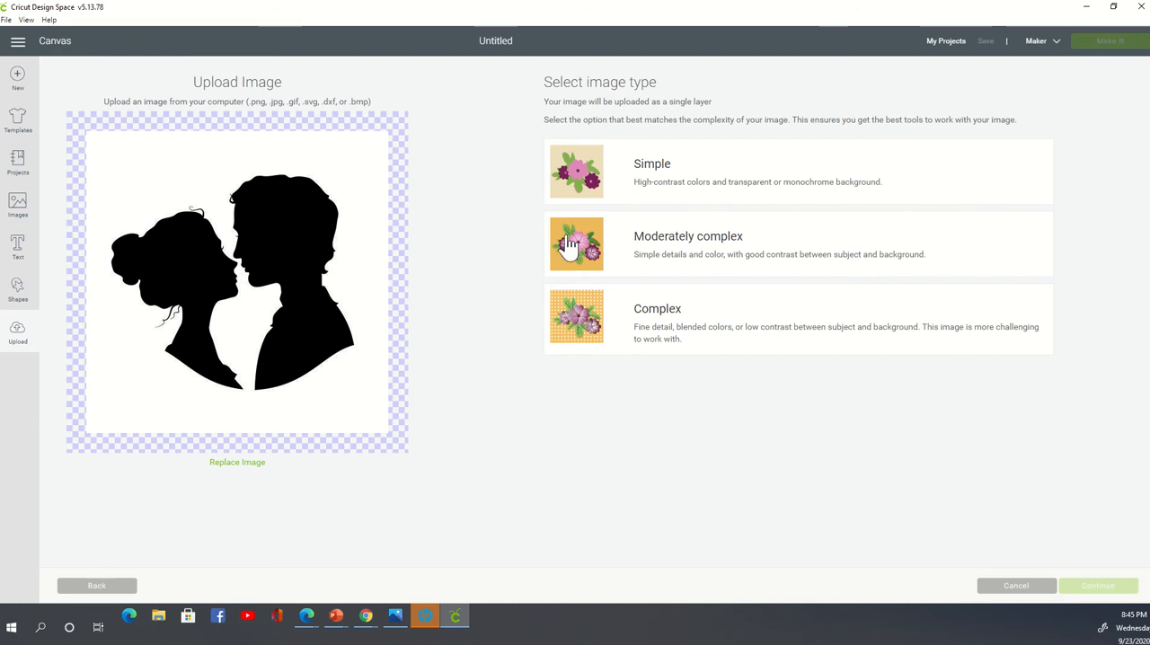
- Set the image type to Simple and erase the white background around the couple silhouette
click(595, 171)
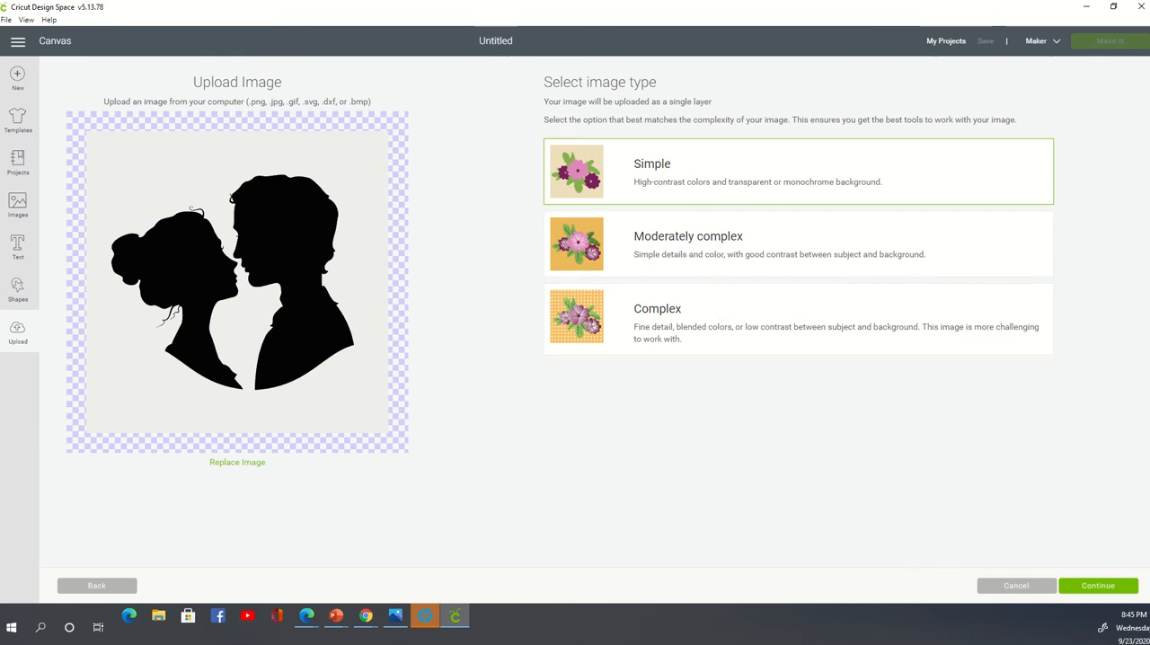
click(1098, 586)
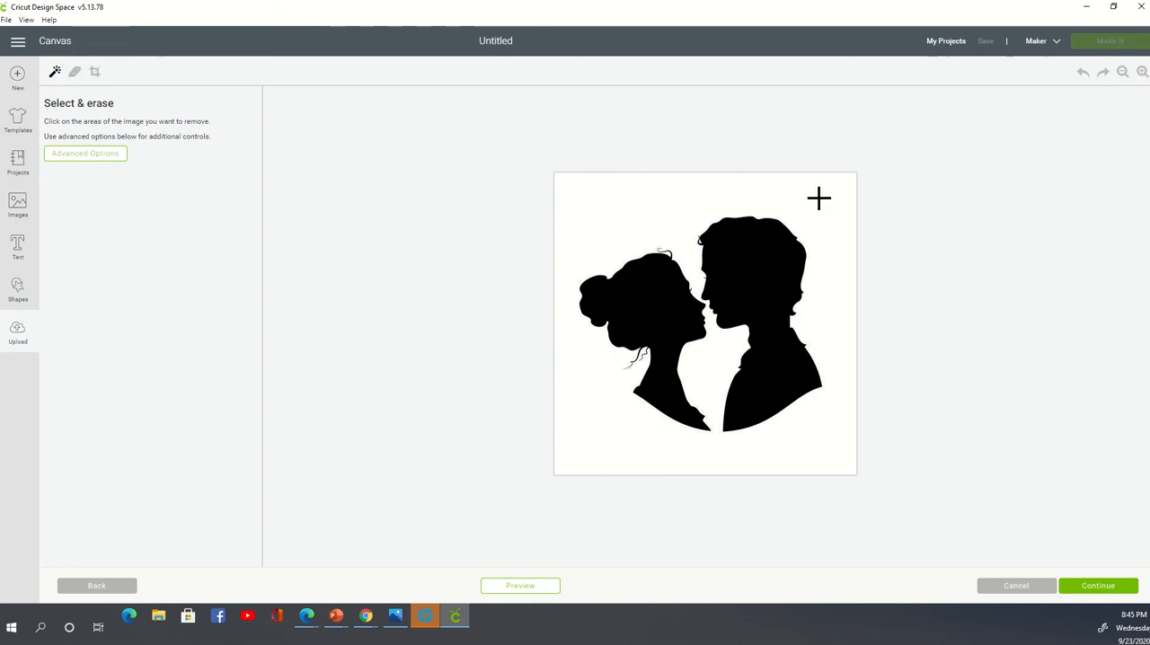
click(686, 201)
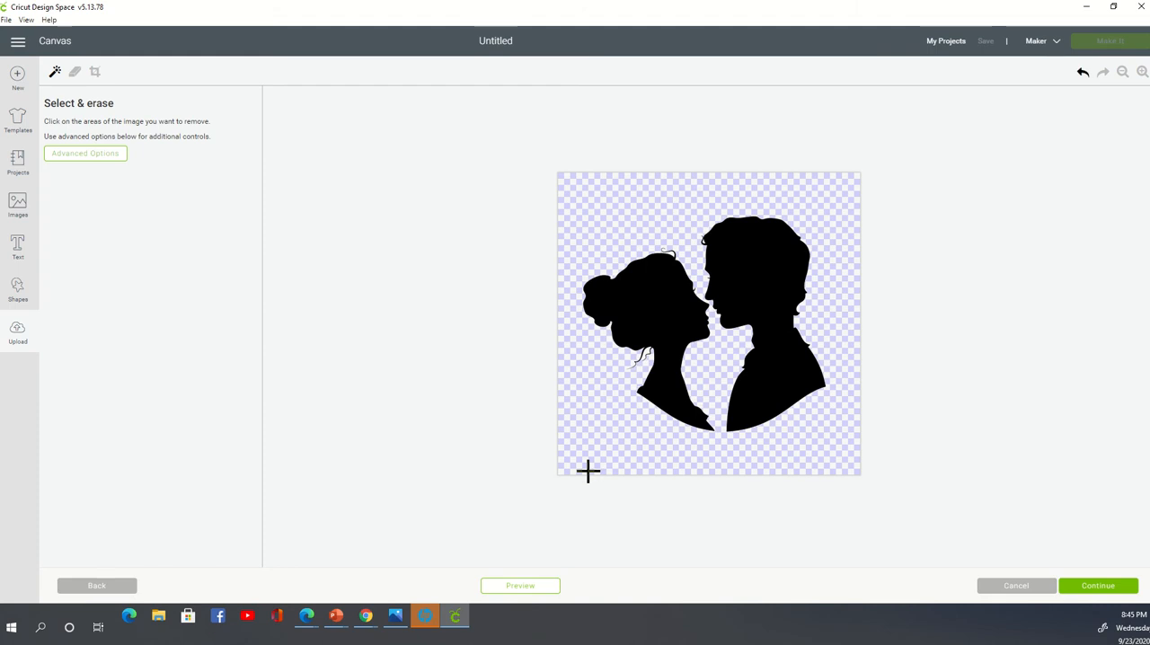
click(1088, 74)
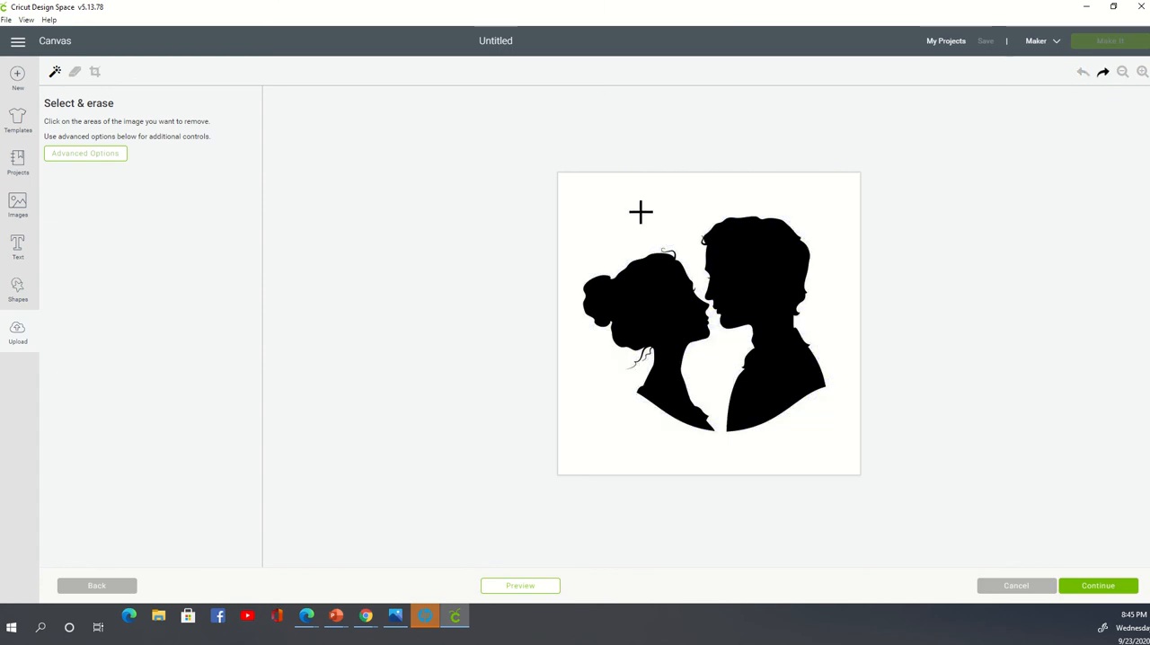
click(661, 263)
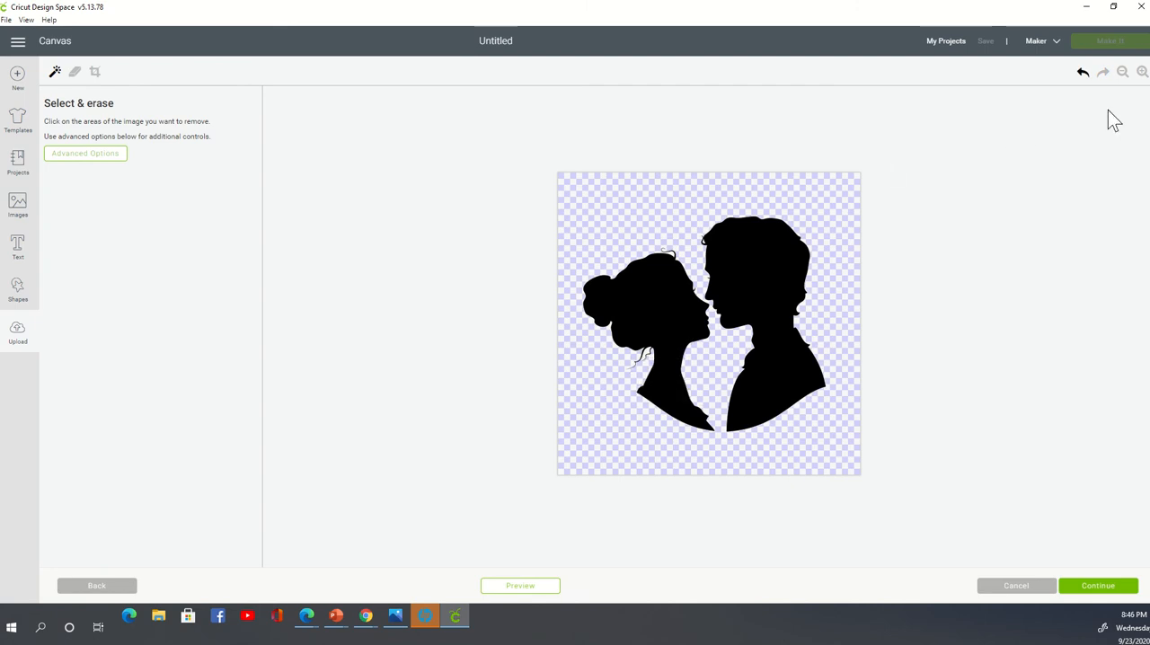
- Examine the silhouette's edges and fine hair strands up close, both with and without the cut preview
click(1143, 75)
click(1142, 74)
click(1143, 75)
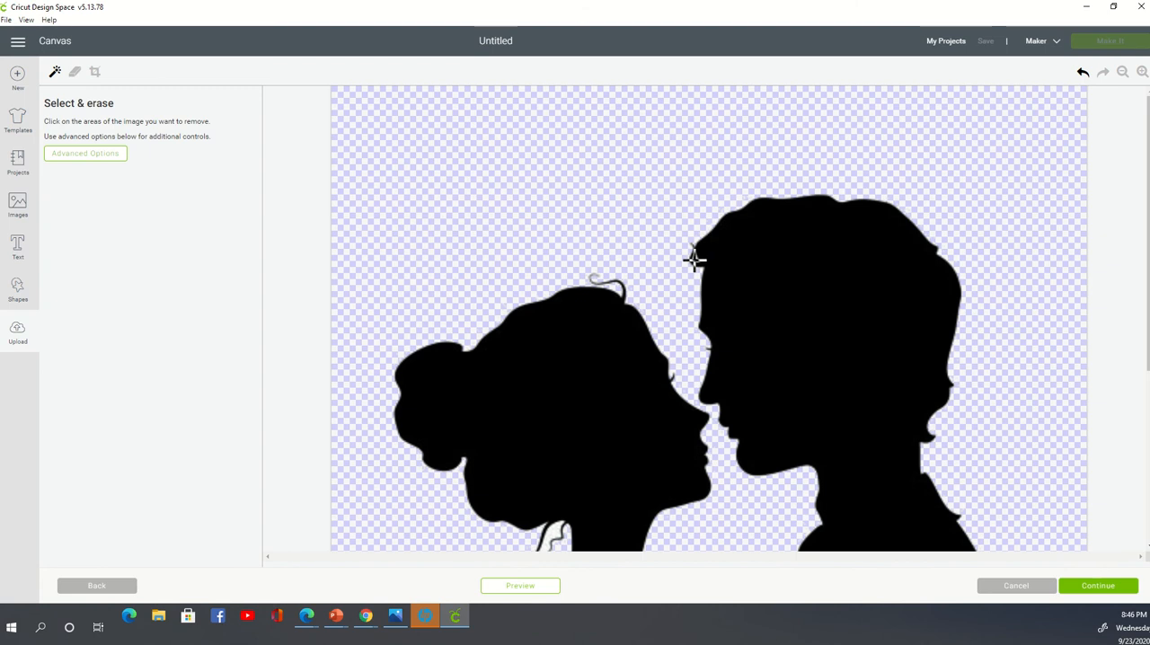
scroll(665, 306, down, 3)
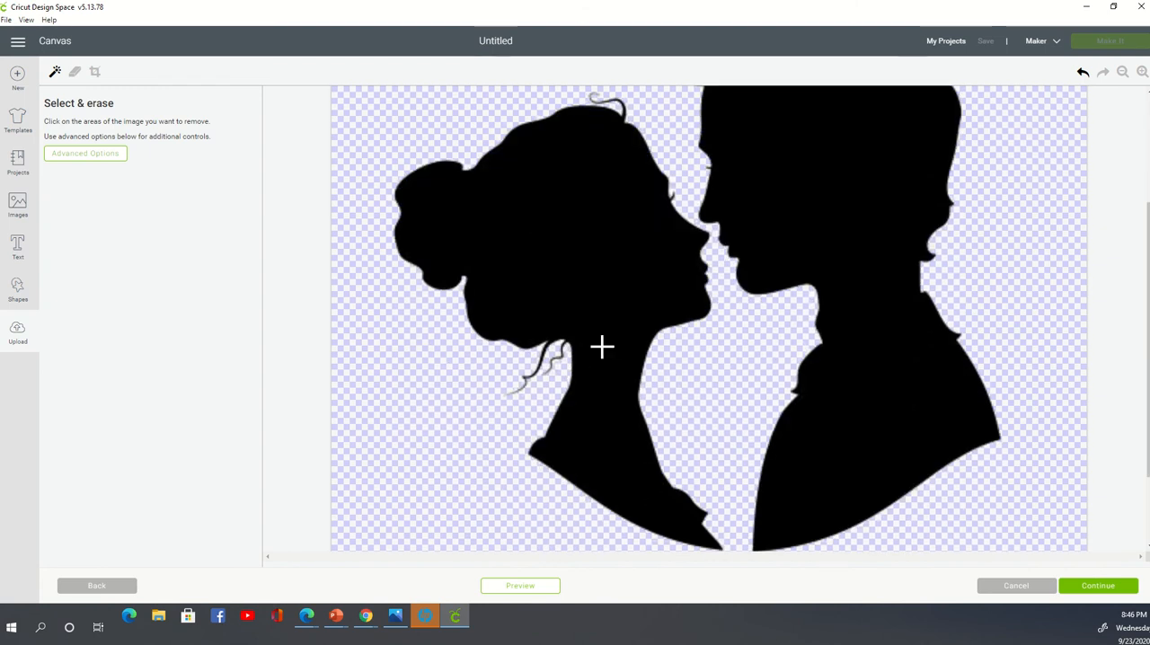
scroll(611, 345, down, 2)
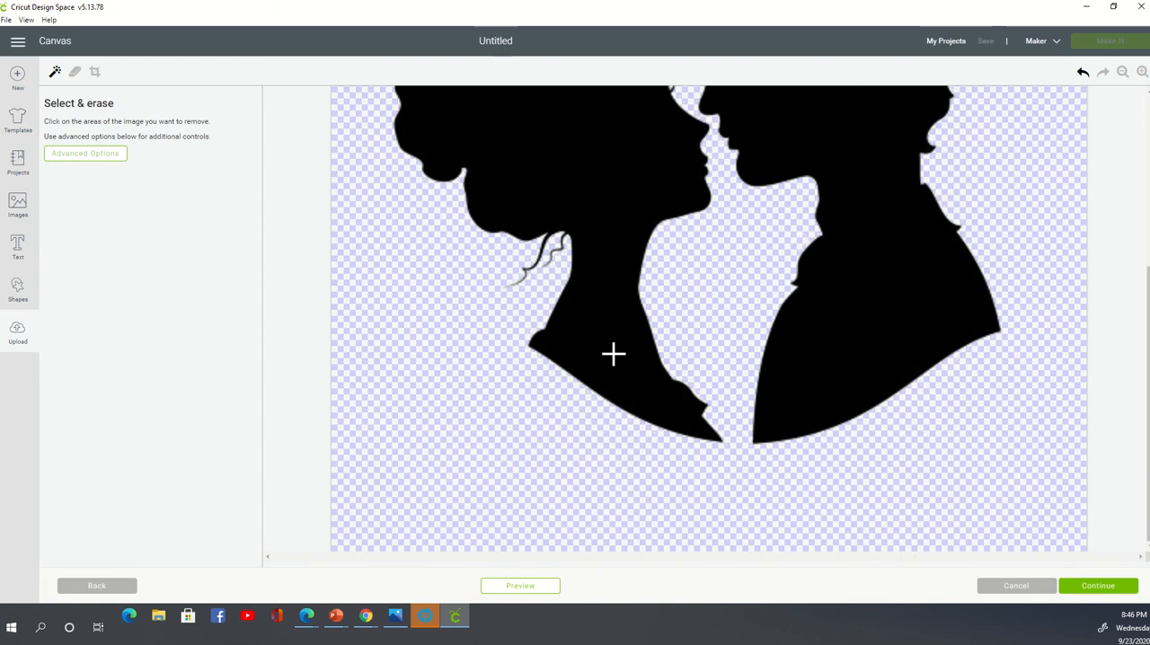
scroll(617, 346, up, 4)
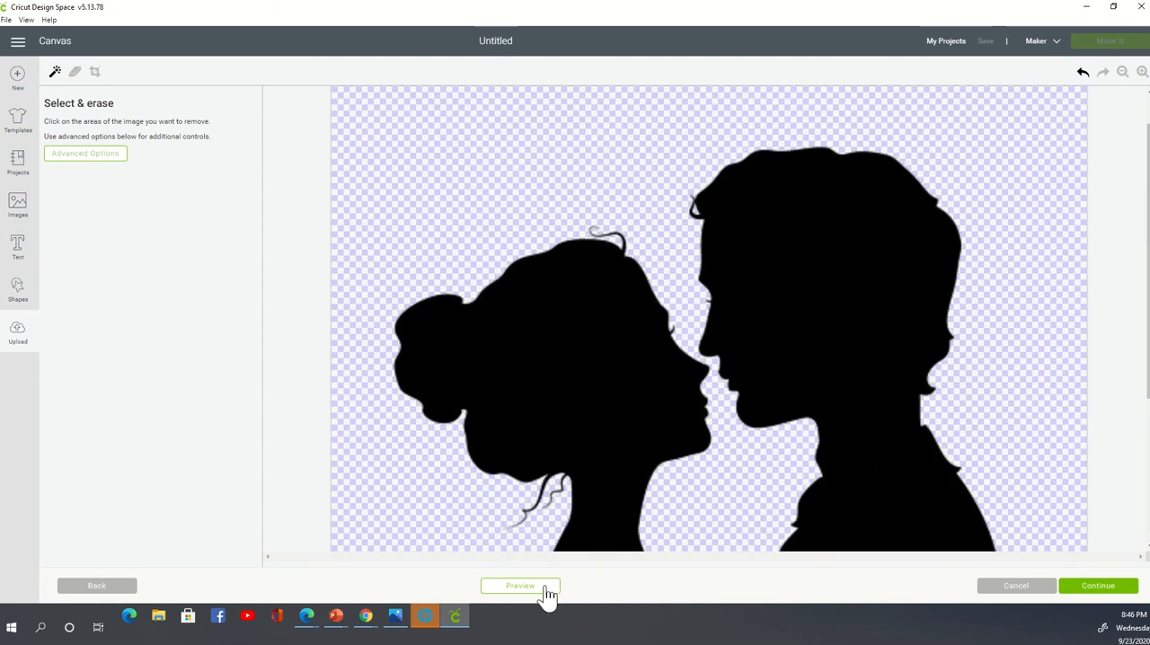
click(520, 586)
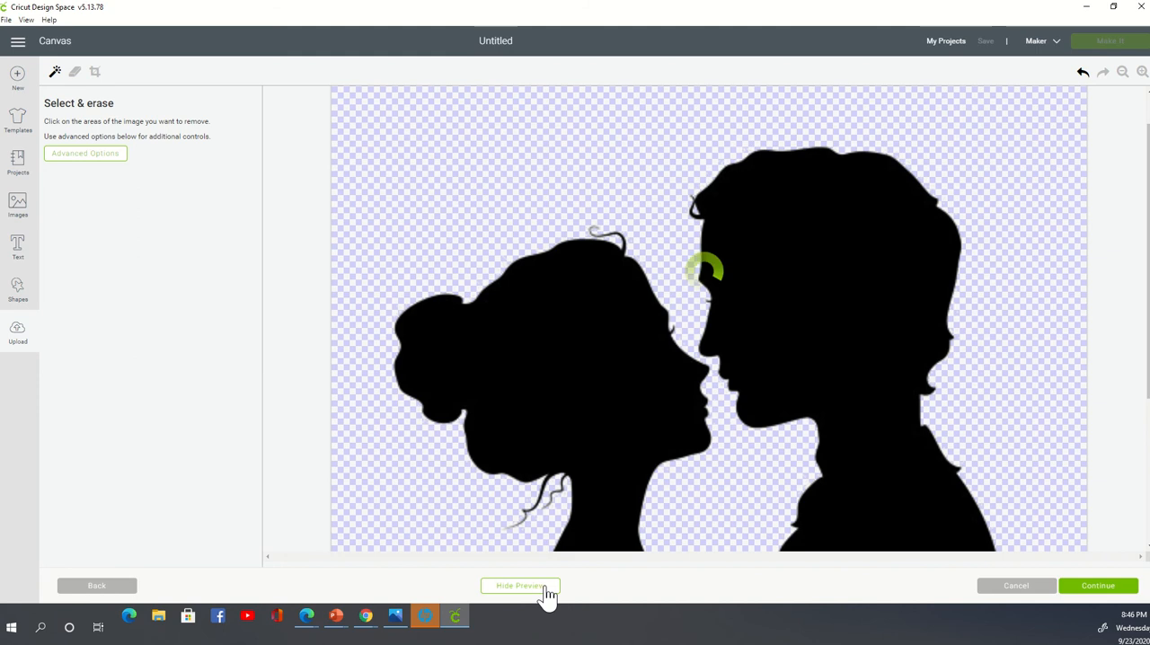
scroll(585, 346, down, 4)
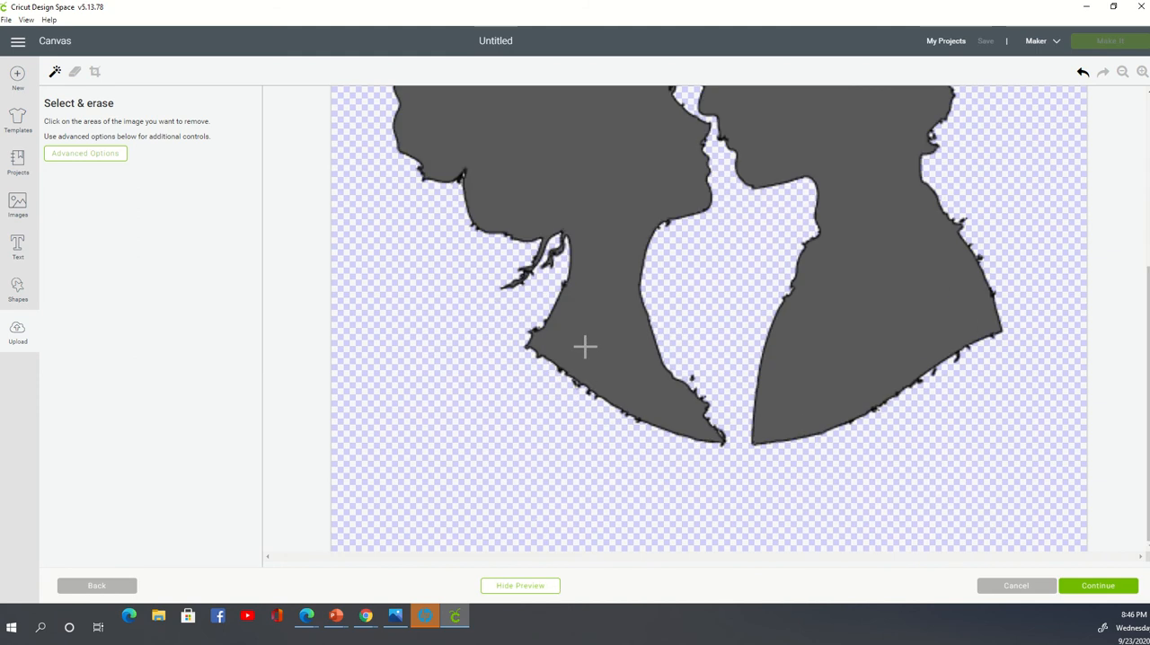
scroll(585, 346, up, 4)
scroll(585, 339, down, 4)
click(527, 593)
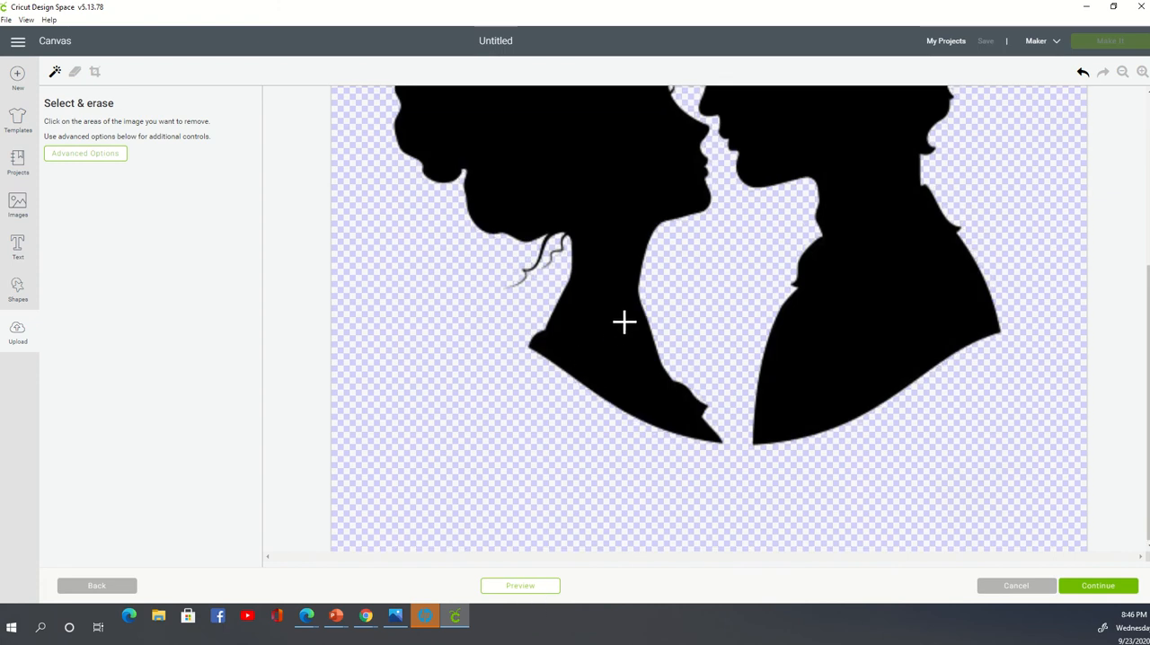
scroll(625, 321, up, 3)
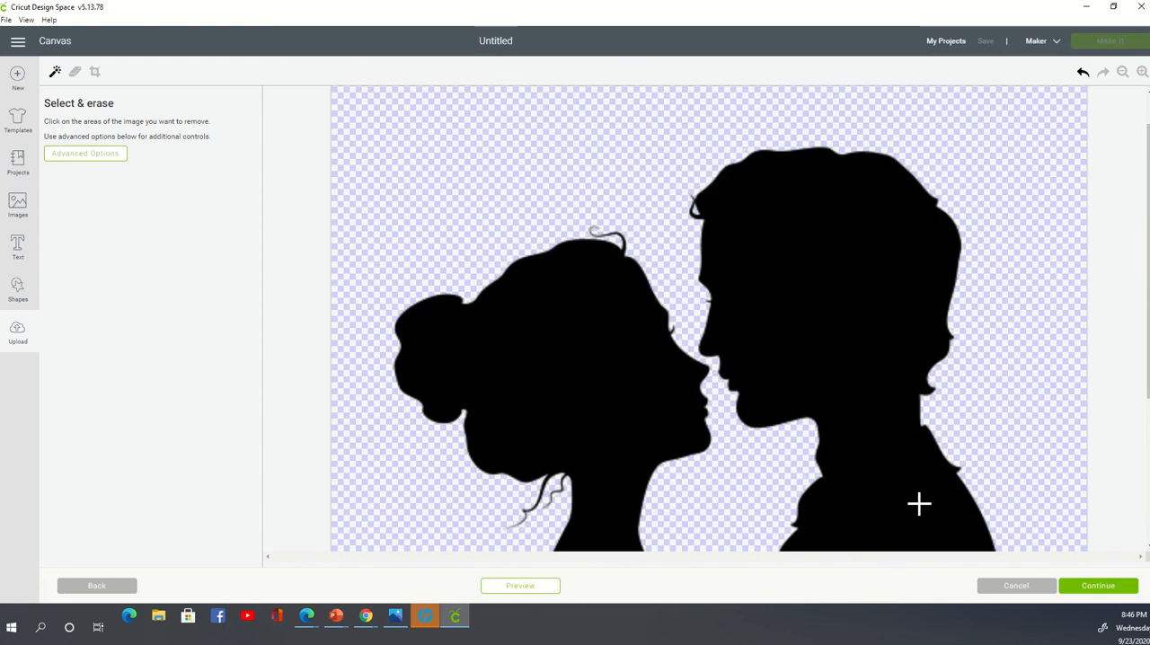
- Proceed to the save options, choose the Cut image version of the silhouette, and cancel the upload
click(1085, 601)
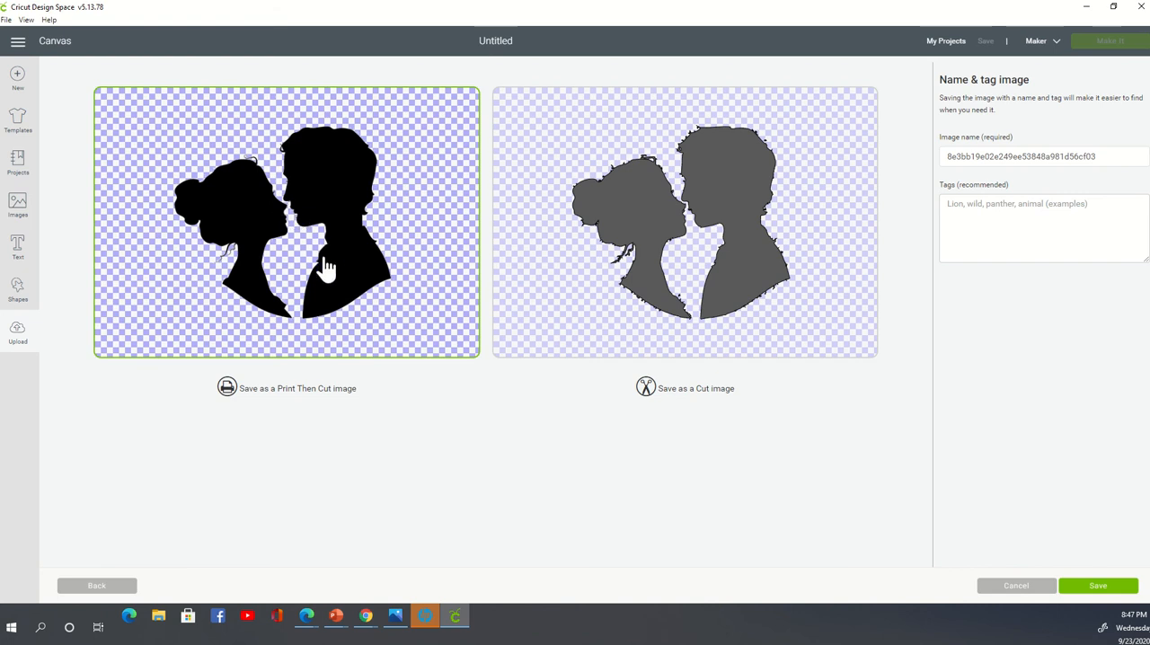
click(659, 121)
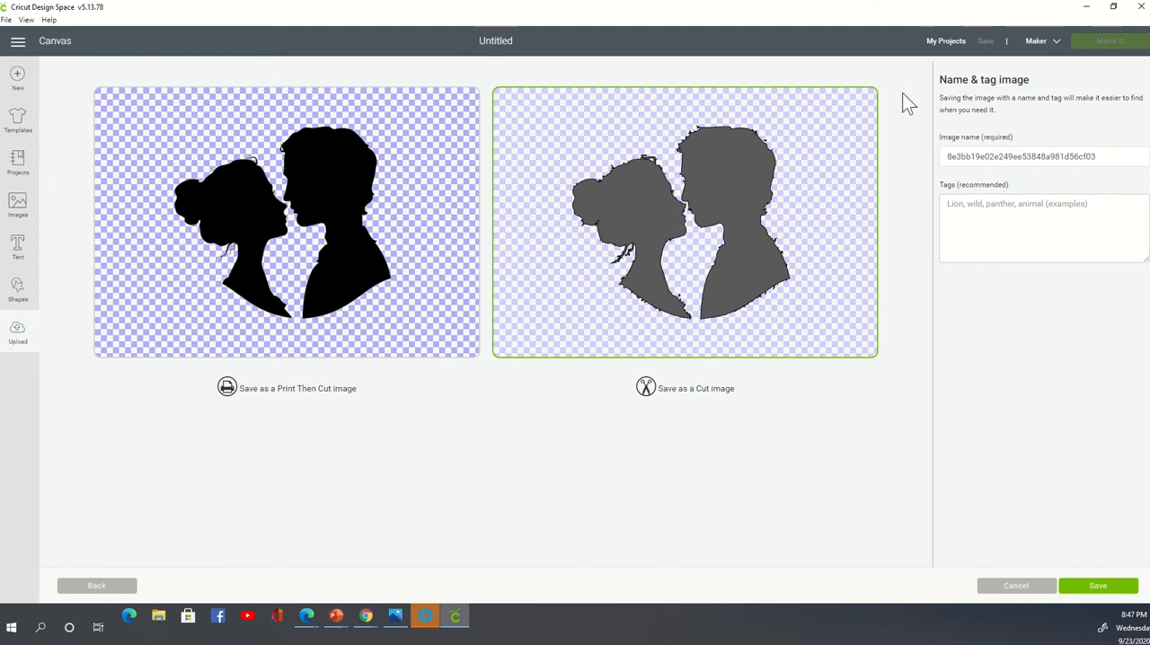
click(1017, 588)
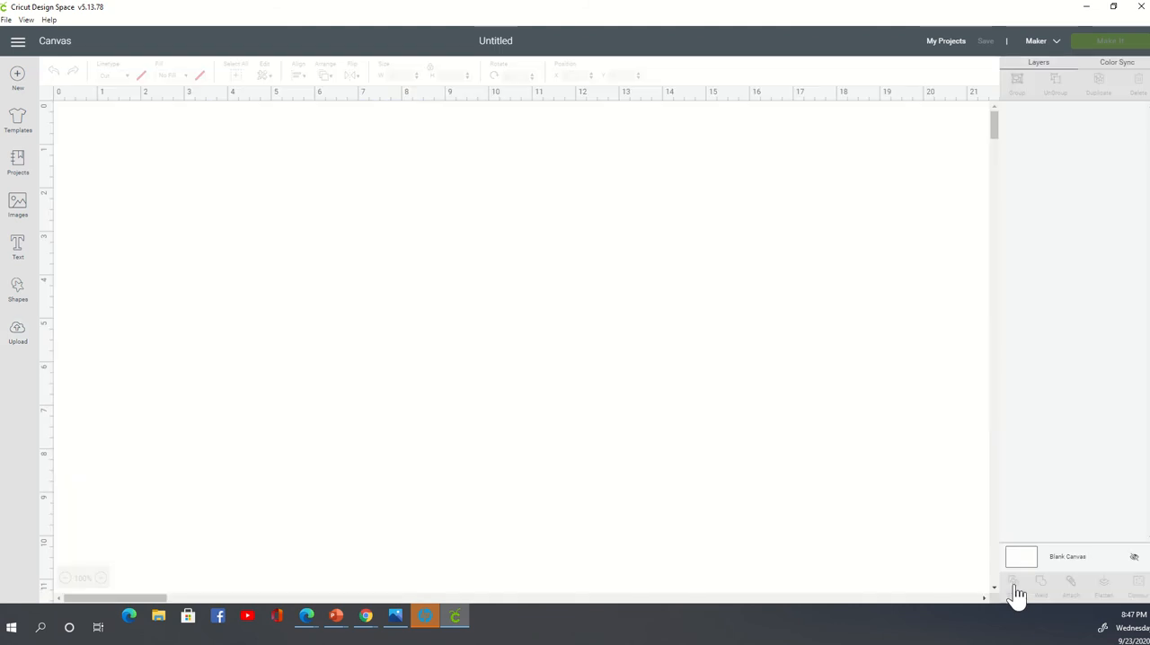
click(16, 335)
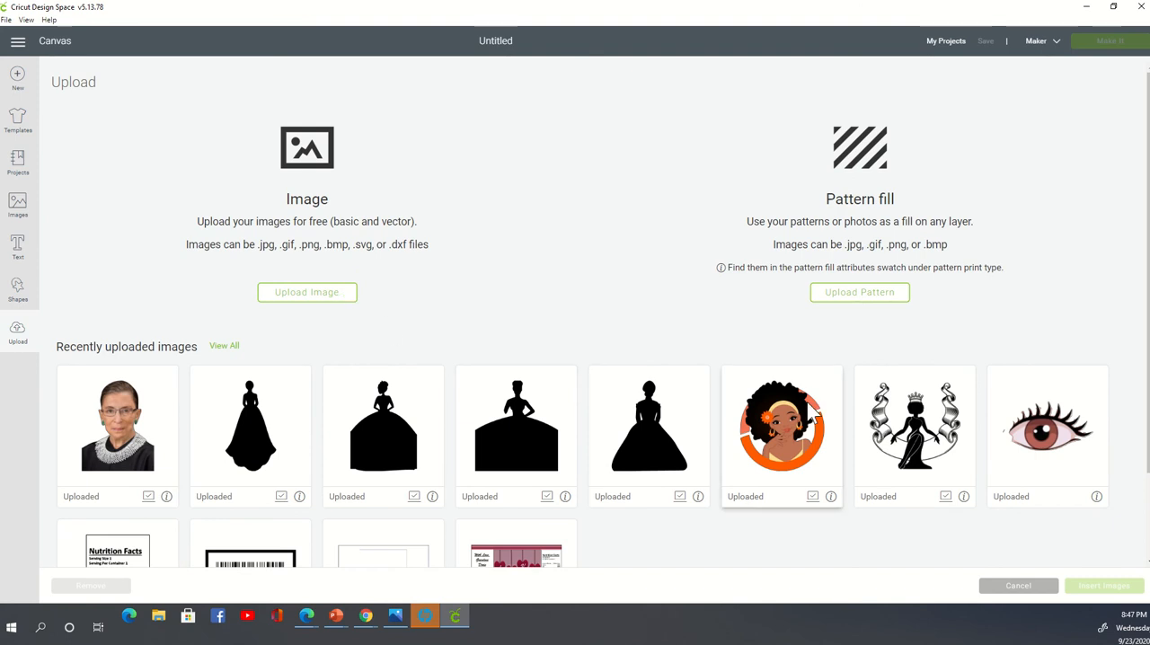
click(791, 440)
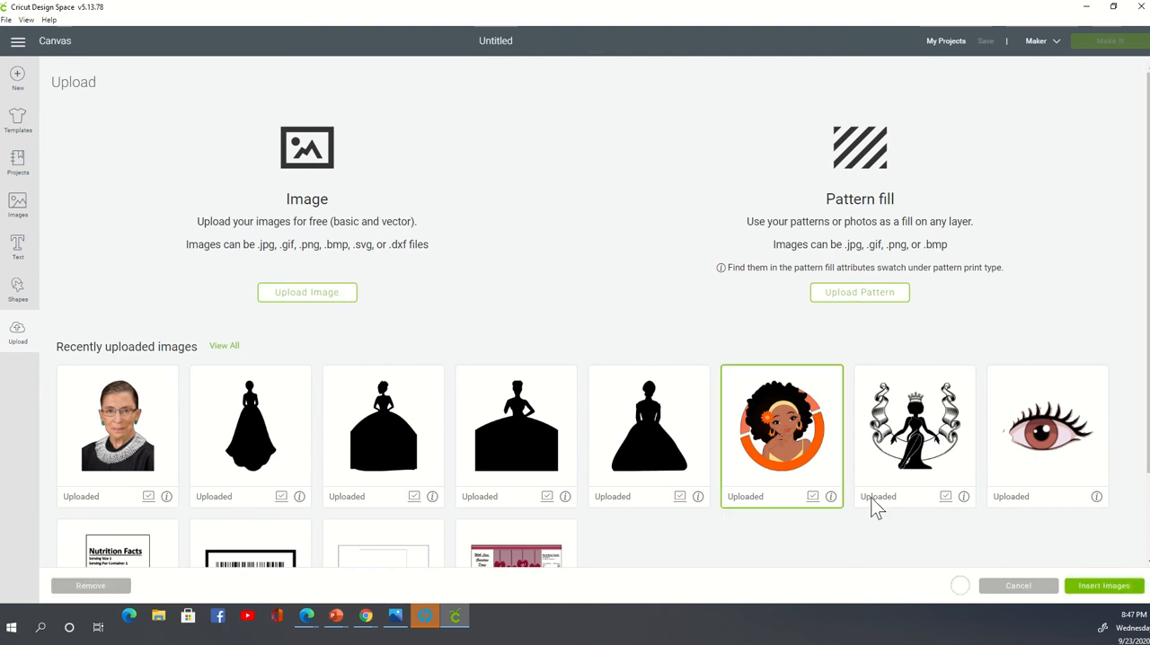
click(1090, 592)
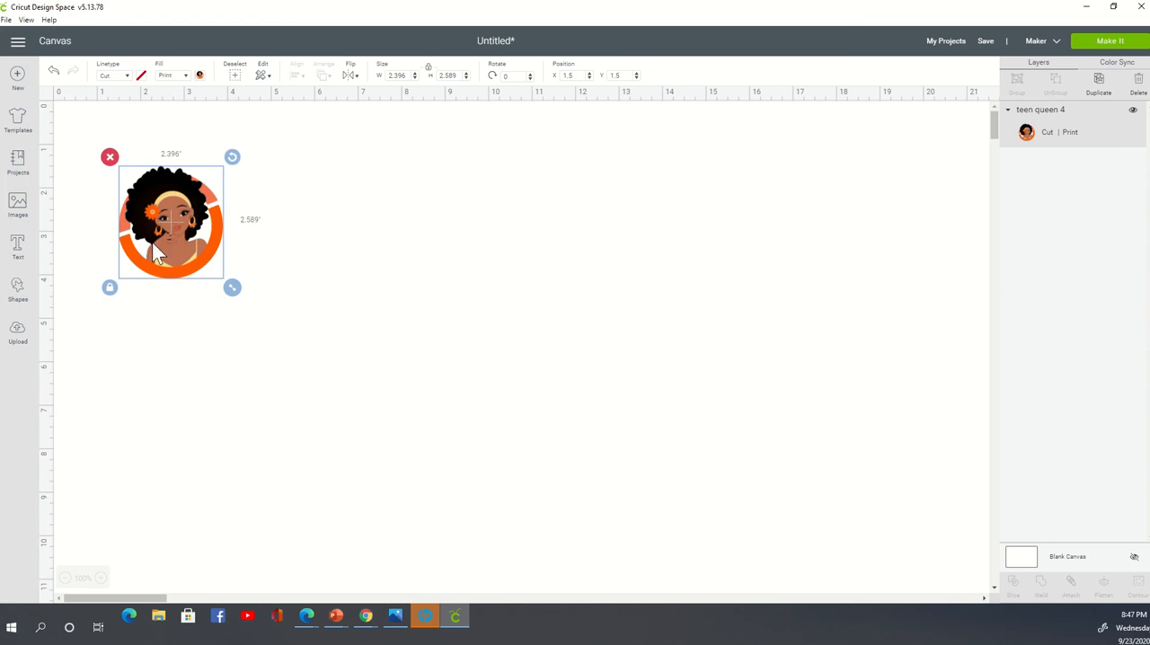
click(108, 159)
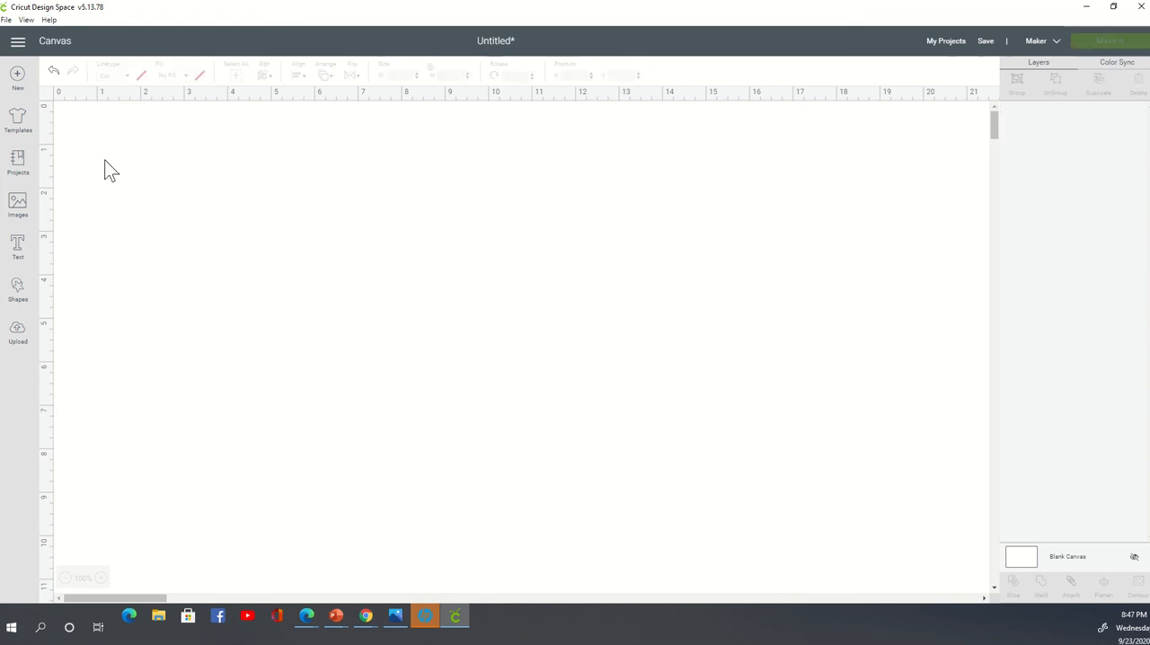
- Try to upload doll body.png from the drawigs folder as a new image
click(20, 342)
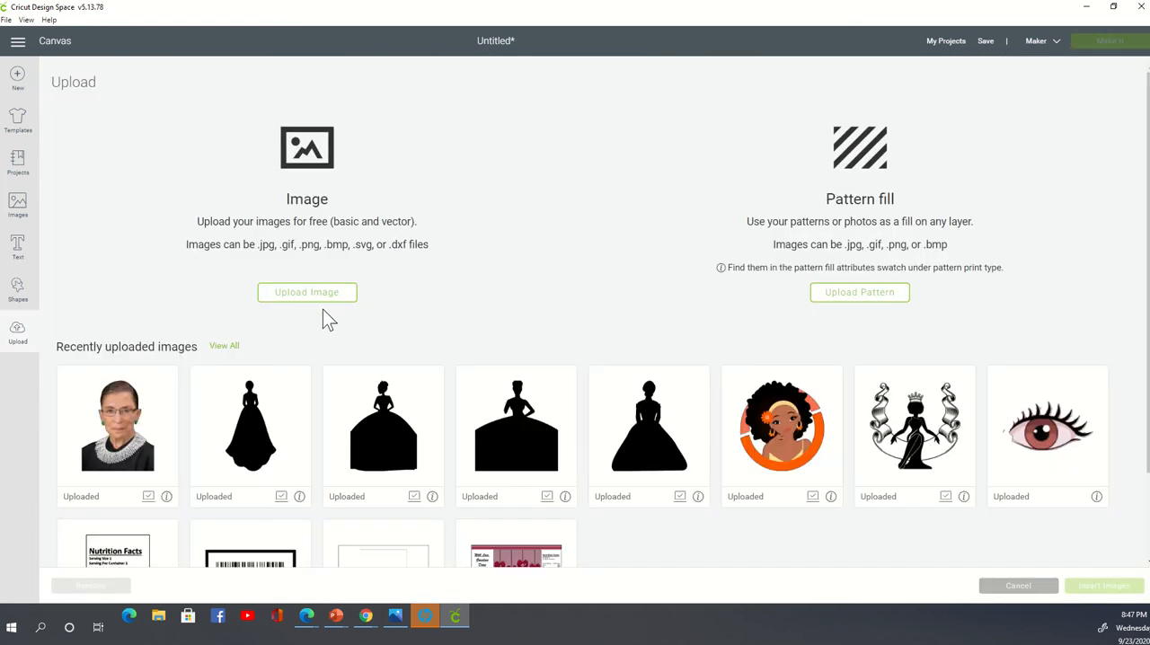
click(328, 300)
click(549, 313)
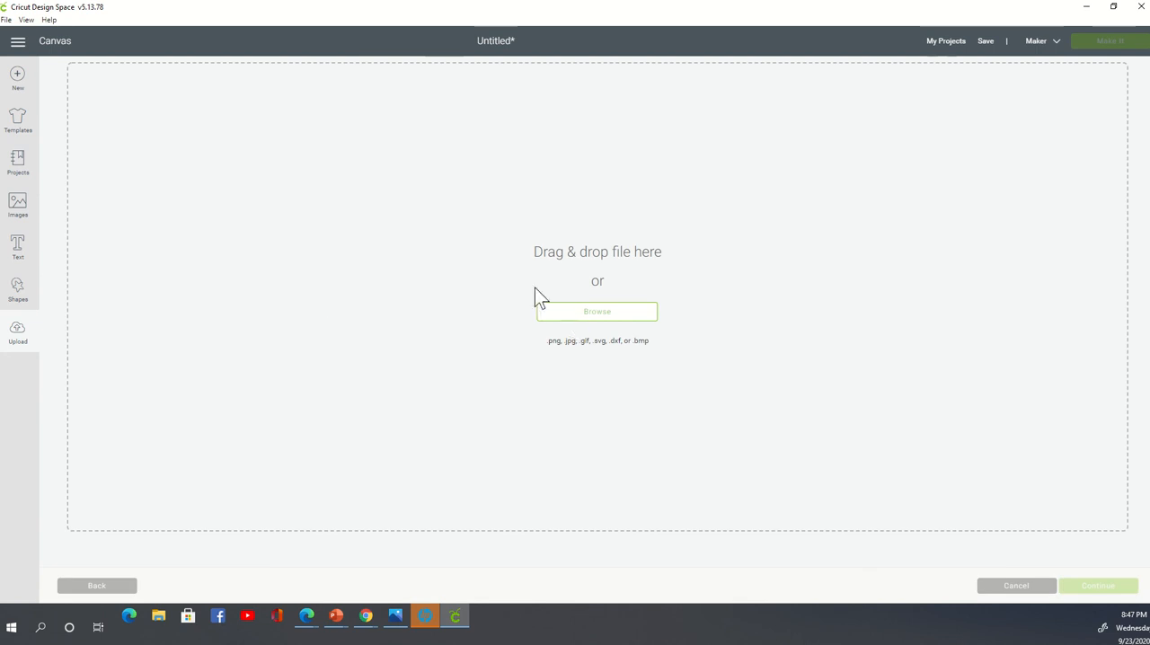
scroll(475, 333, down, 10)
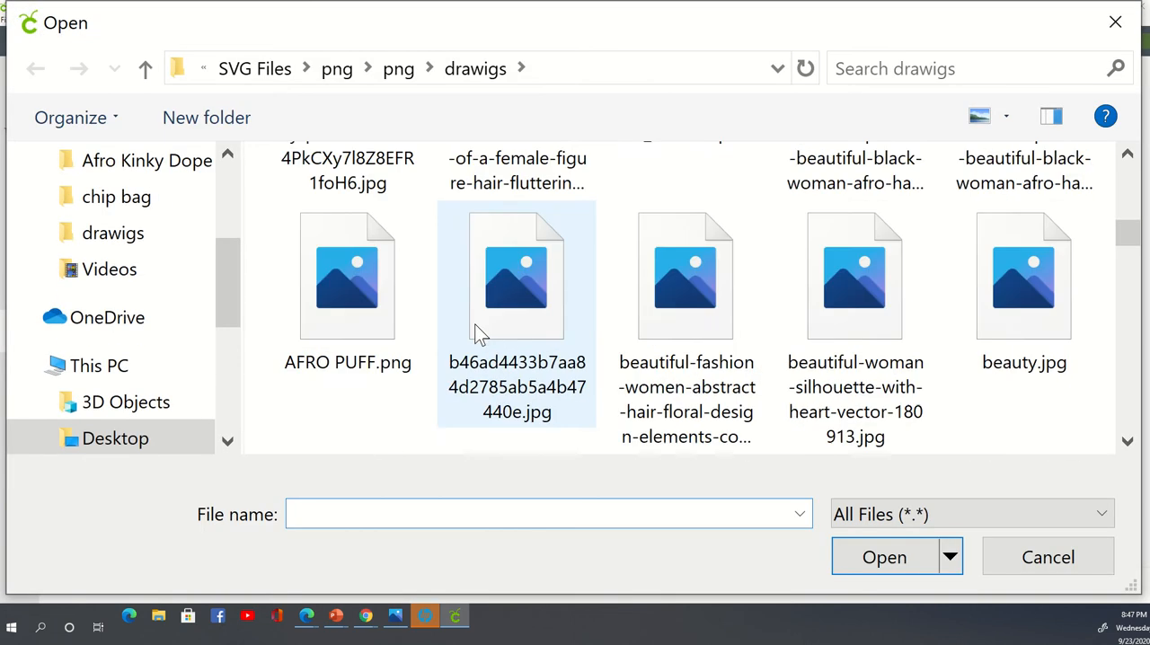
scroll(476, 323, down, 1)
scroll(475, 323, up, 2)
scroll(476, 324, down, 2)
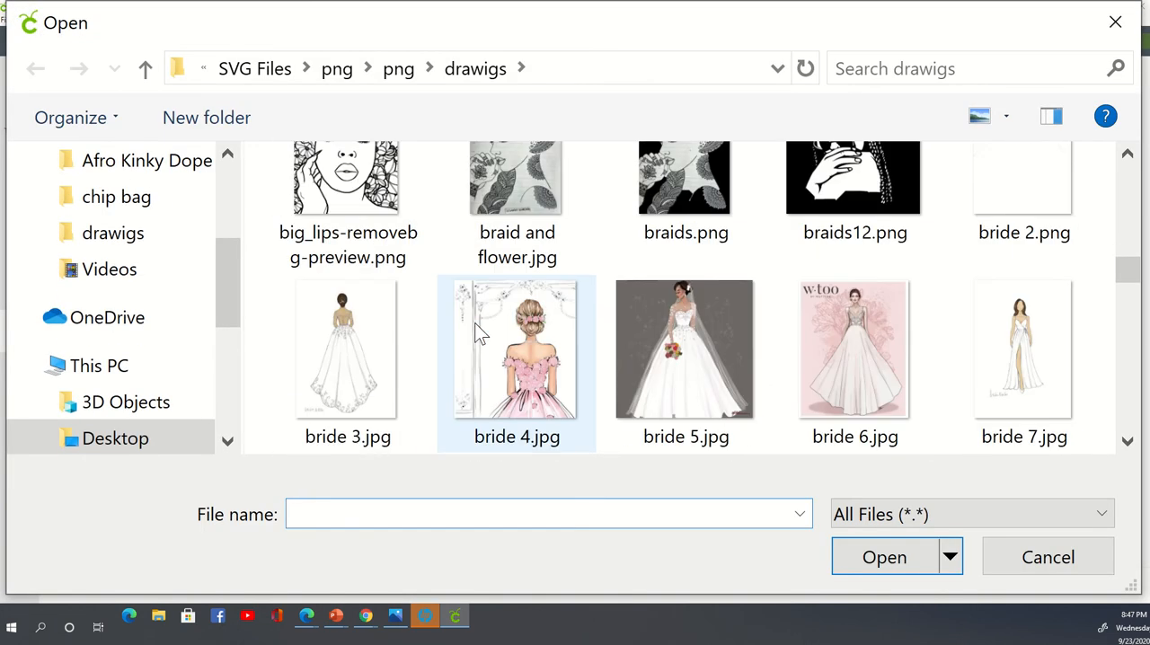
scroll(475, 323, down, 1)
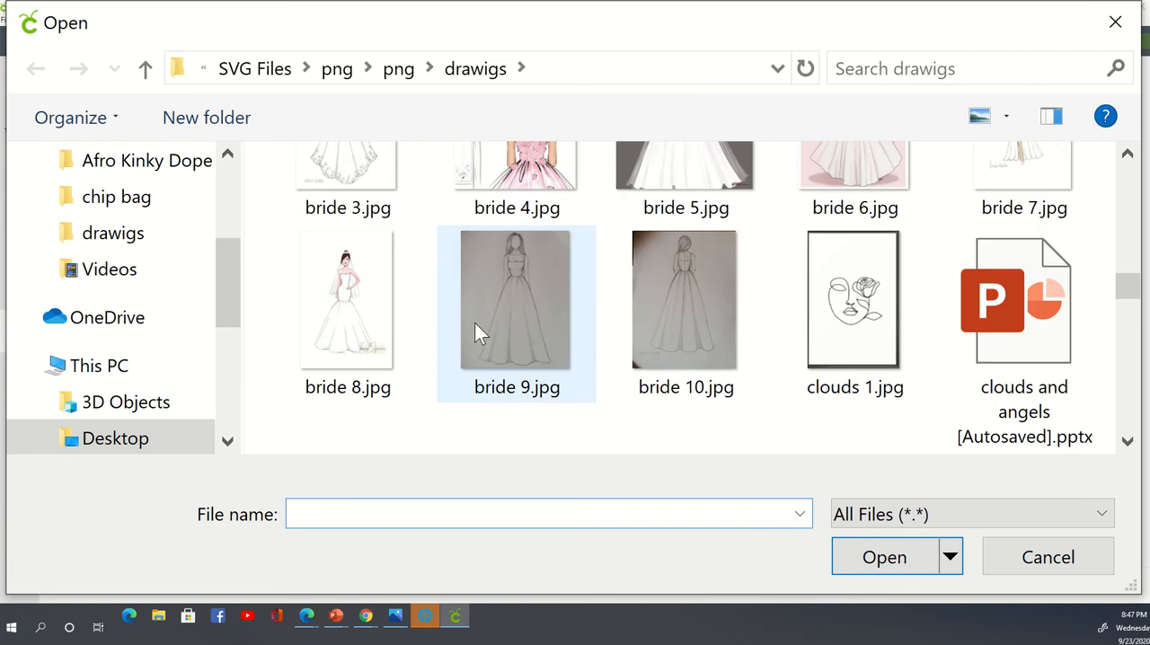
scroll(476, 330, down, 3)
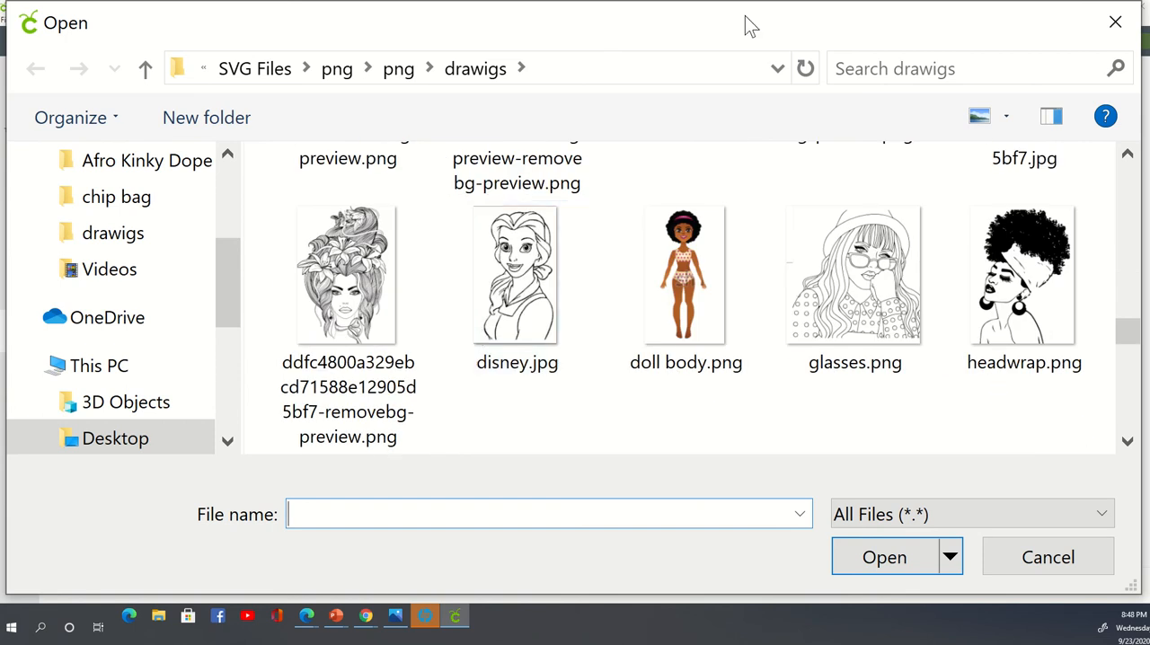
click(688, 281)
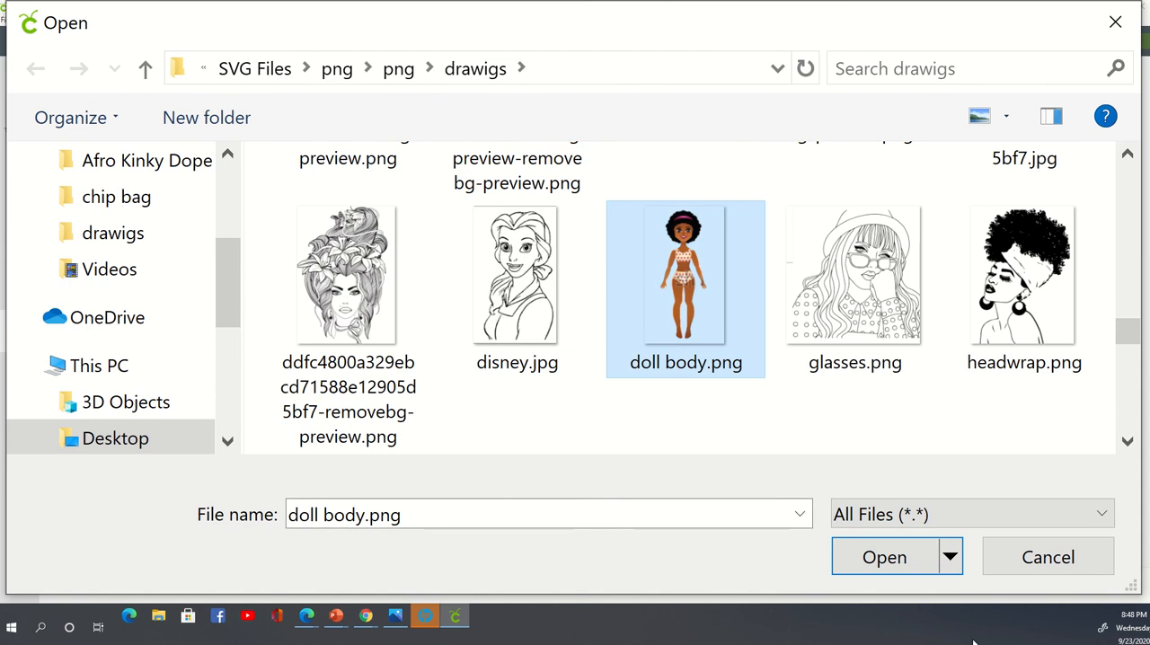
click(908, 564)
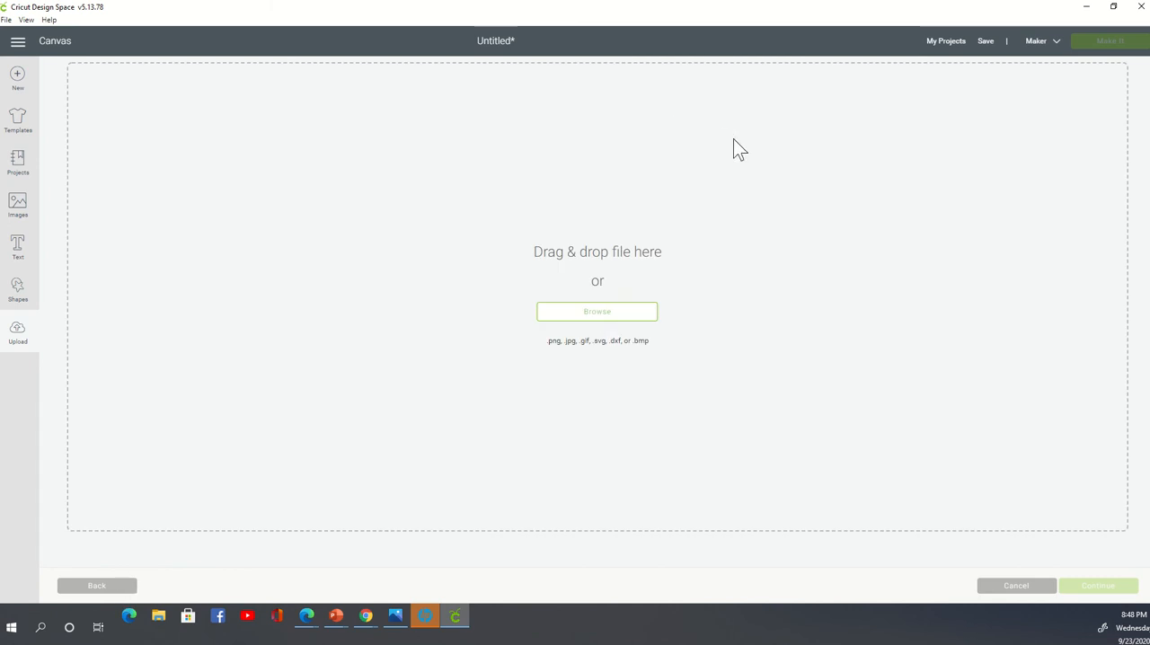
- Try to upload SMILEY EMOJE.png from the chip bag folder as a new image
click(607, 311)
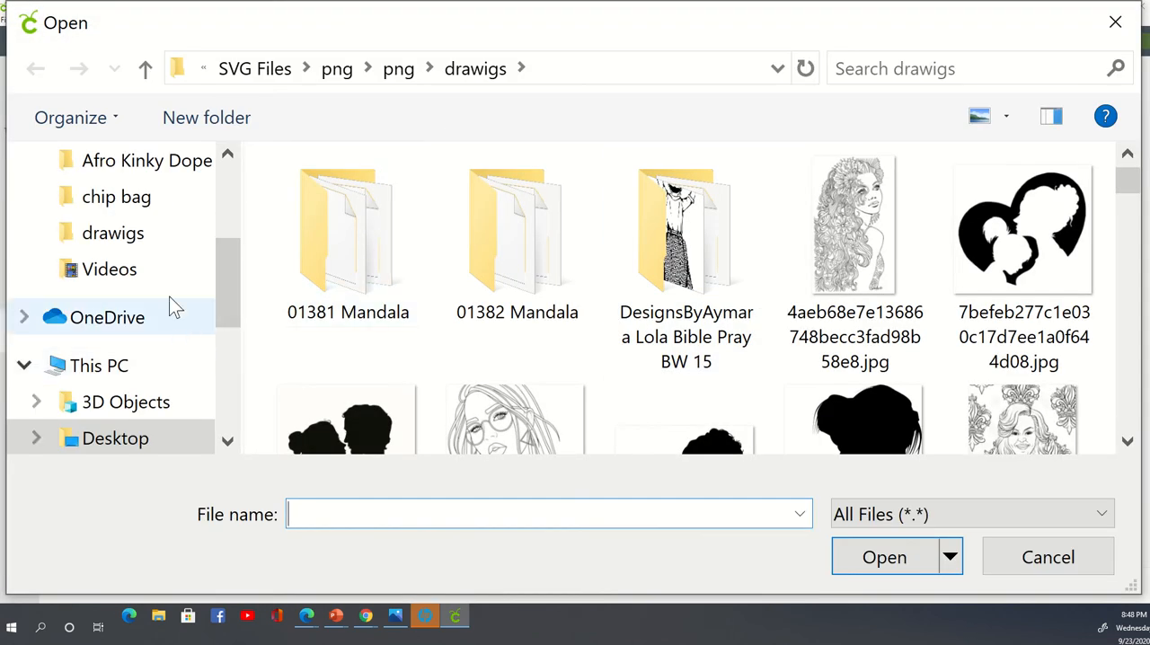
click(157, 210)
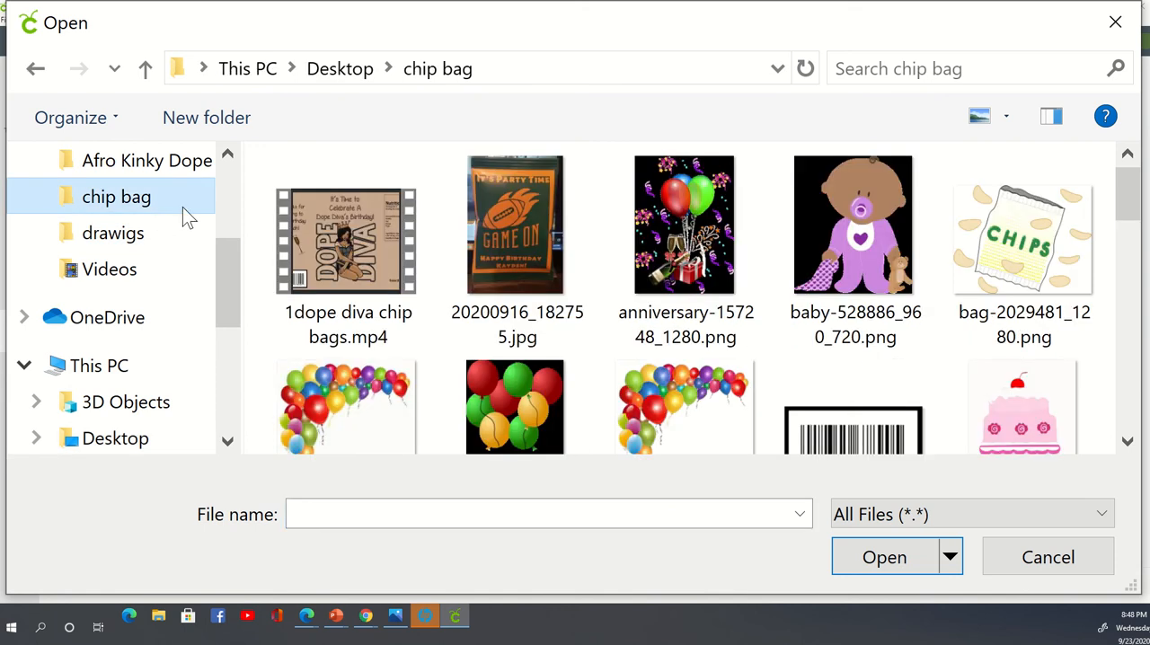
scroll(750, 260, down, 4)
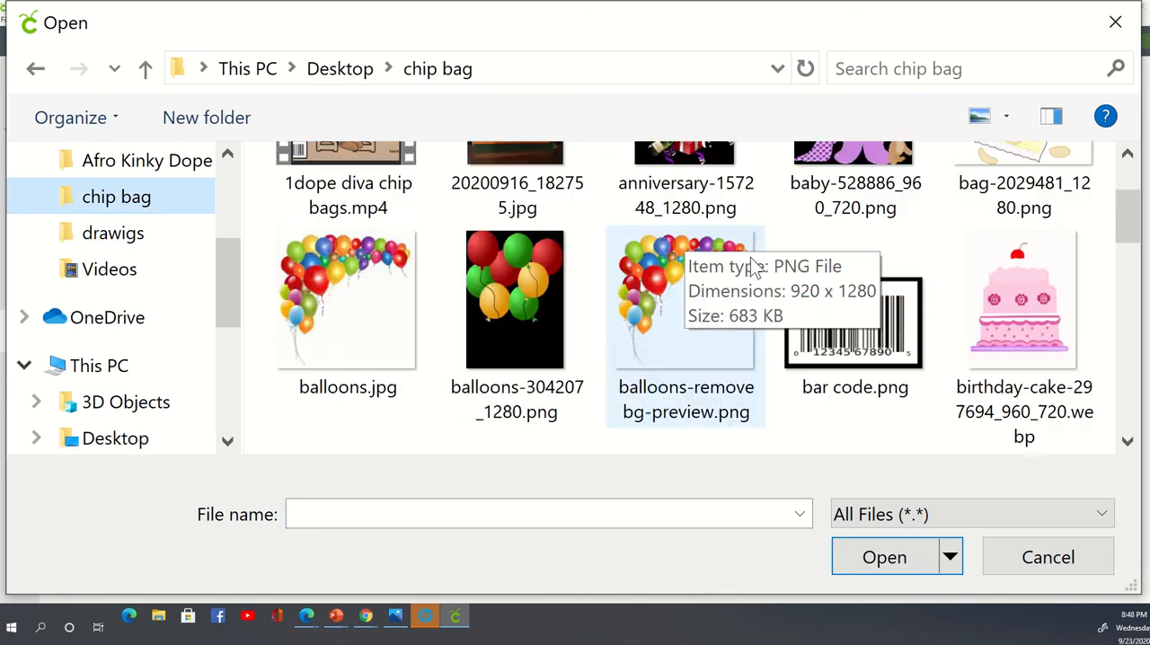
scroll(751, 257, down, 3)
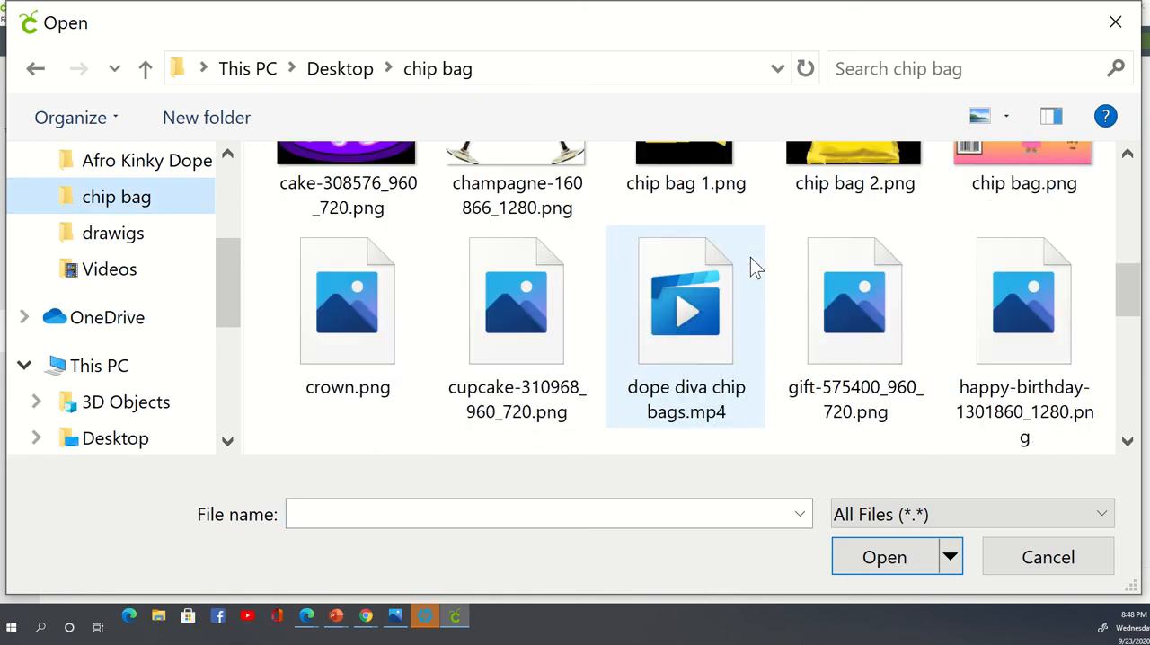
scroll(750, 257, down, 3)
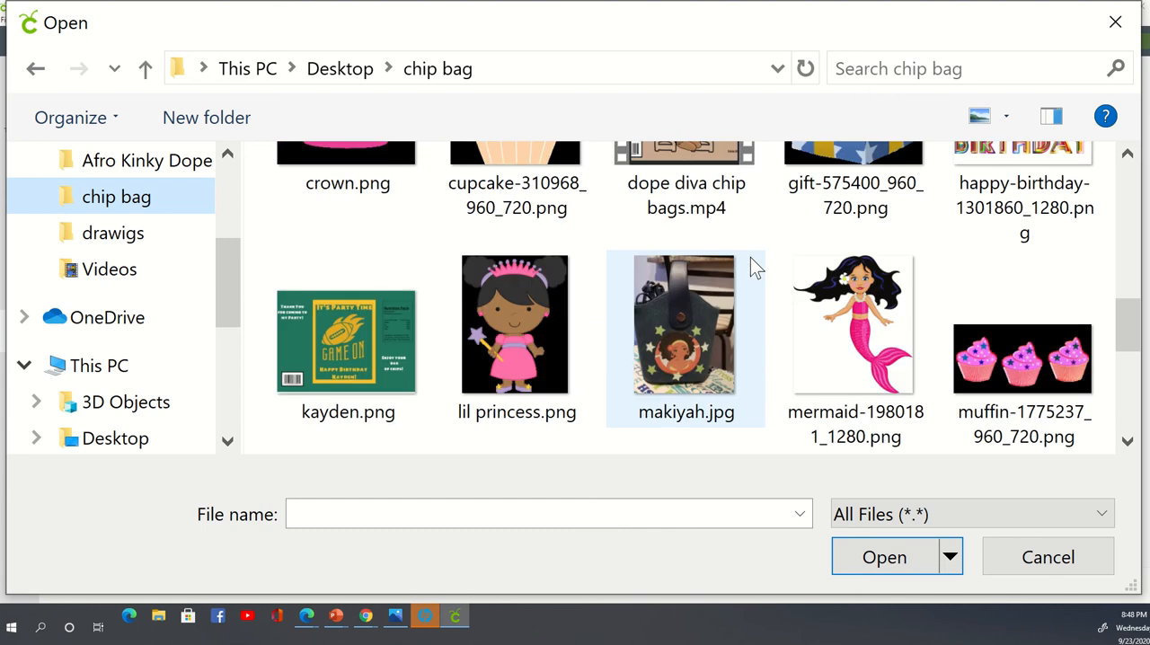
scroll(751, 257, down, 4)
scroll(750, 257, up, 3)
scroll(750, 257, down, 4)
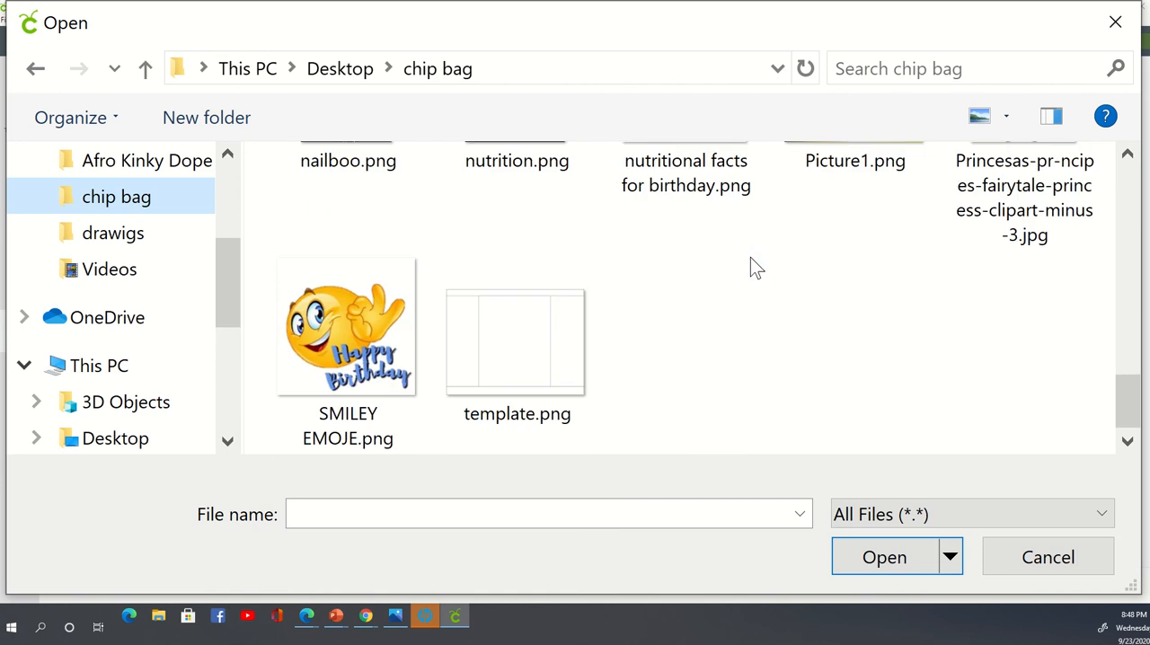
click(351, 437)
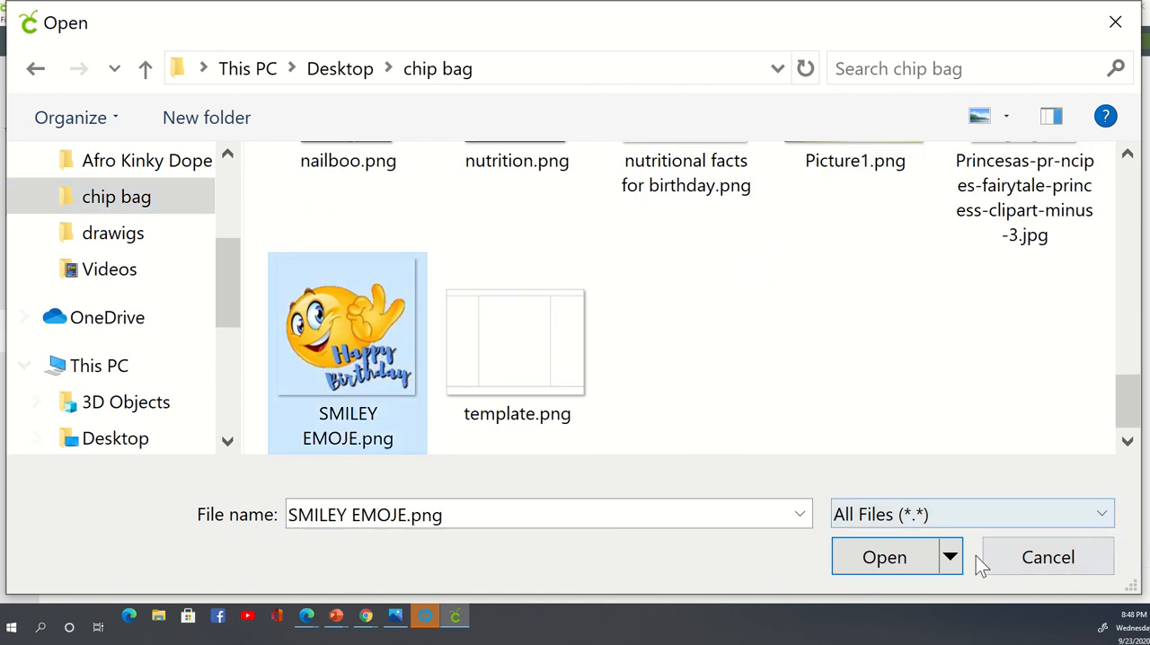
click(864, 566)
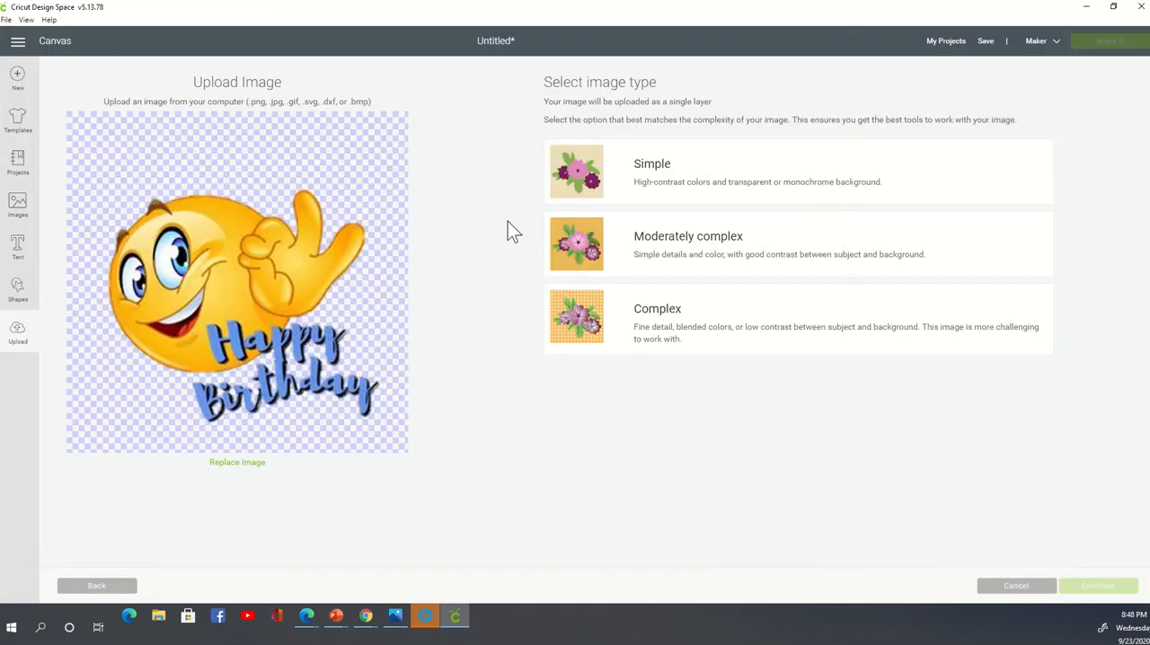
click(93, 585)
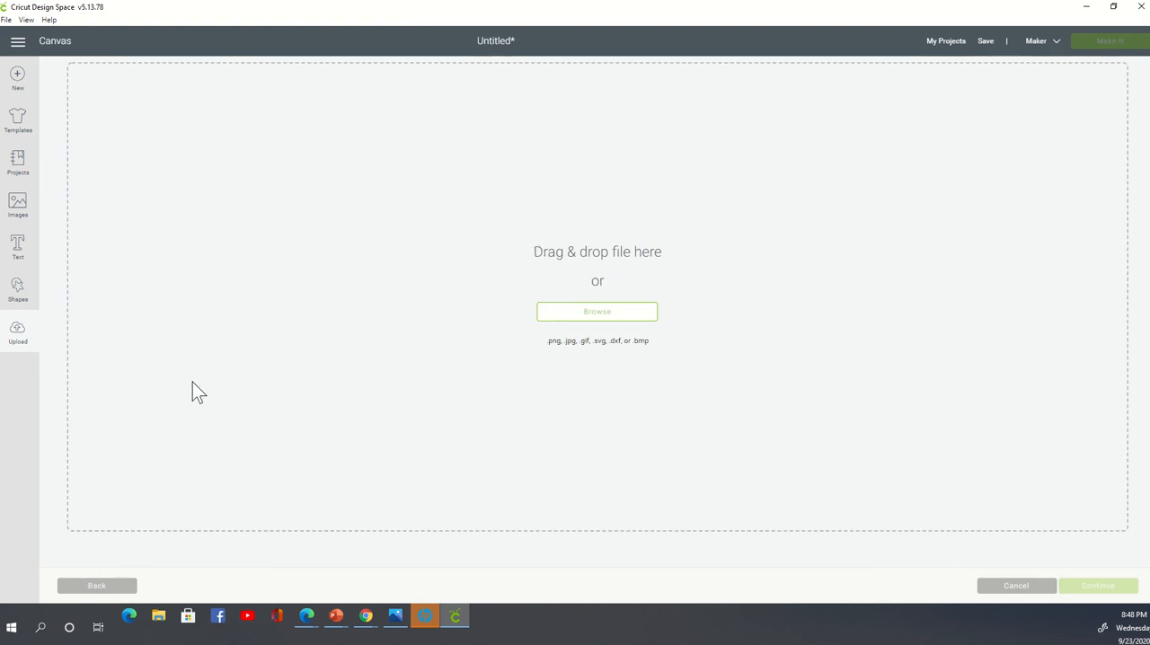
- Try to upload cutie in red.png from the Documents folder, and abandon the upload
click(605, 311)
scroll(153, 347, down, 1)
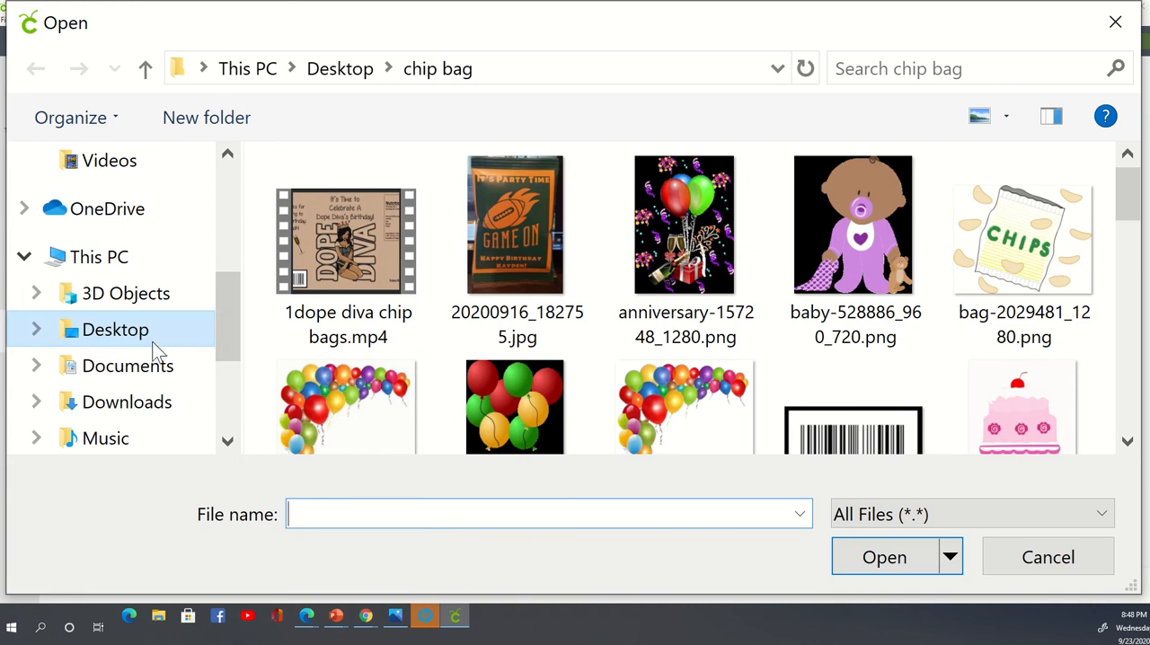
click(148, 366)
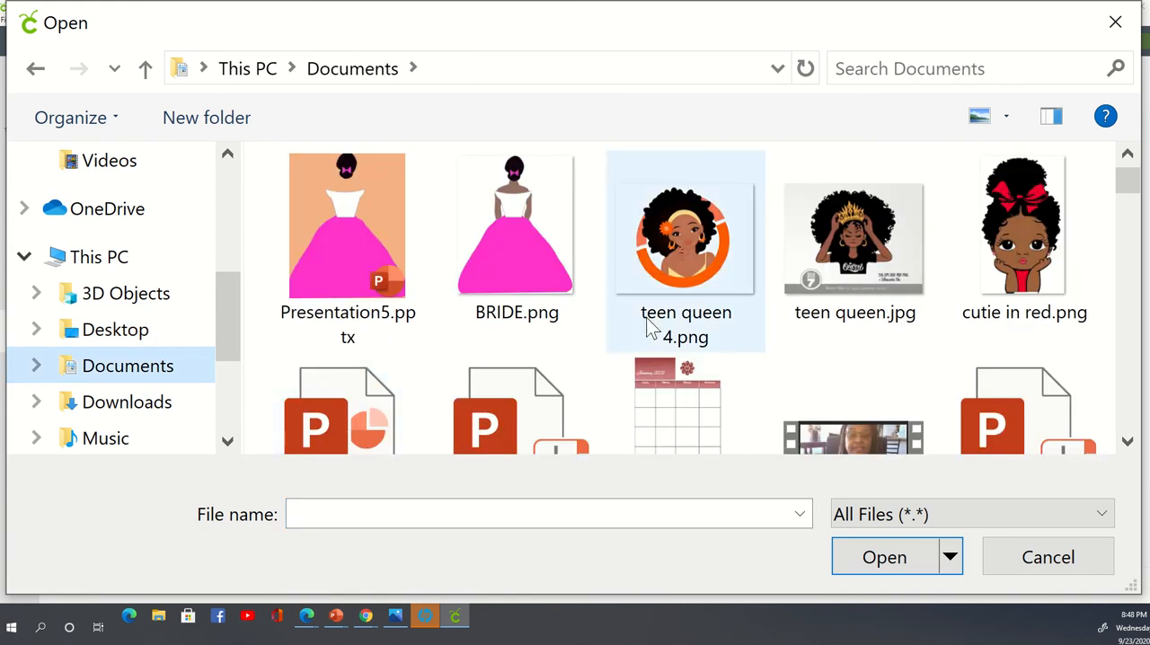
click(1062, 178)
click(868, 574)
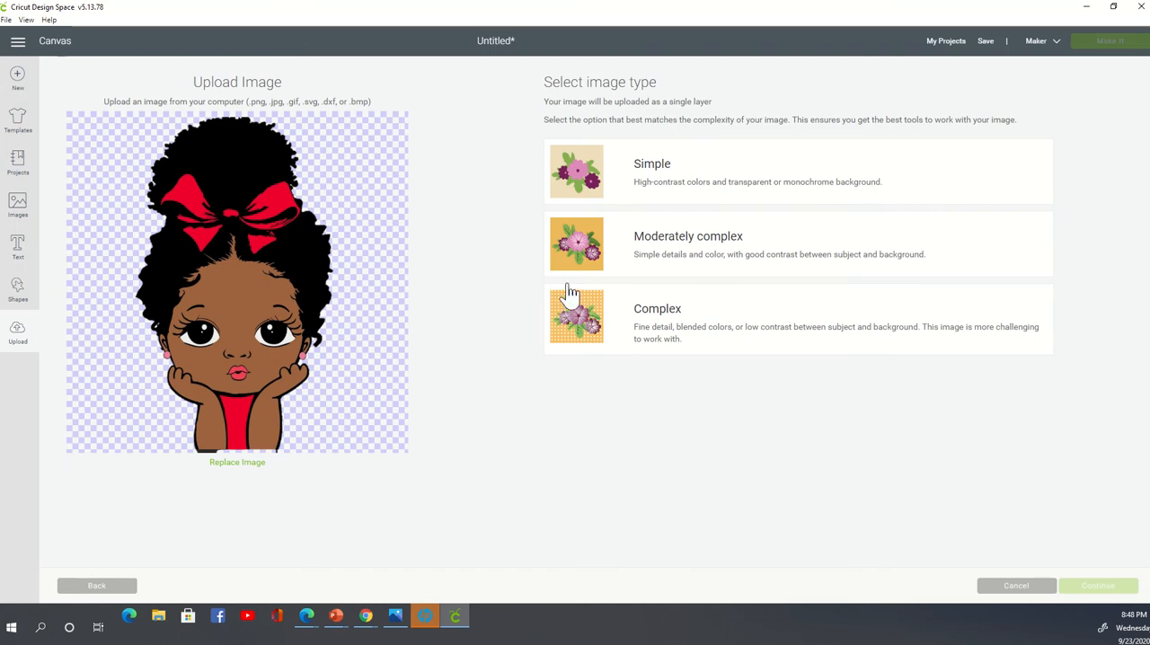
click(18, 329)
- Start a new image upload and look through the Documents folder for a suitable picture
click(16, 345)
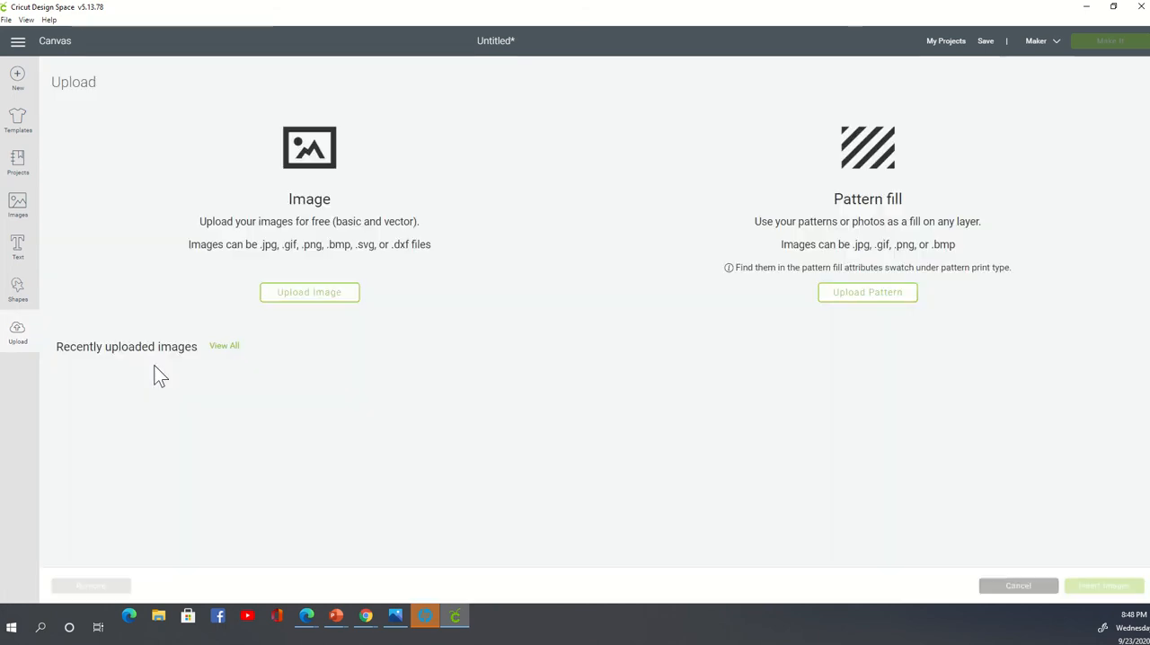
click(326, 305)
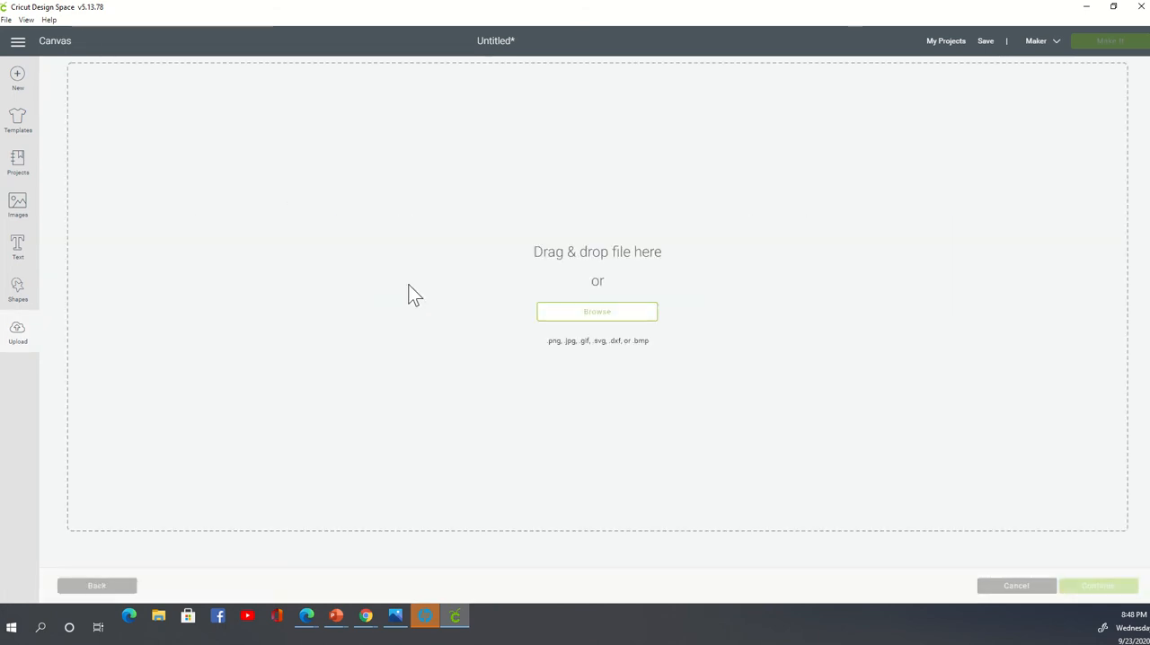
click(630, 315)
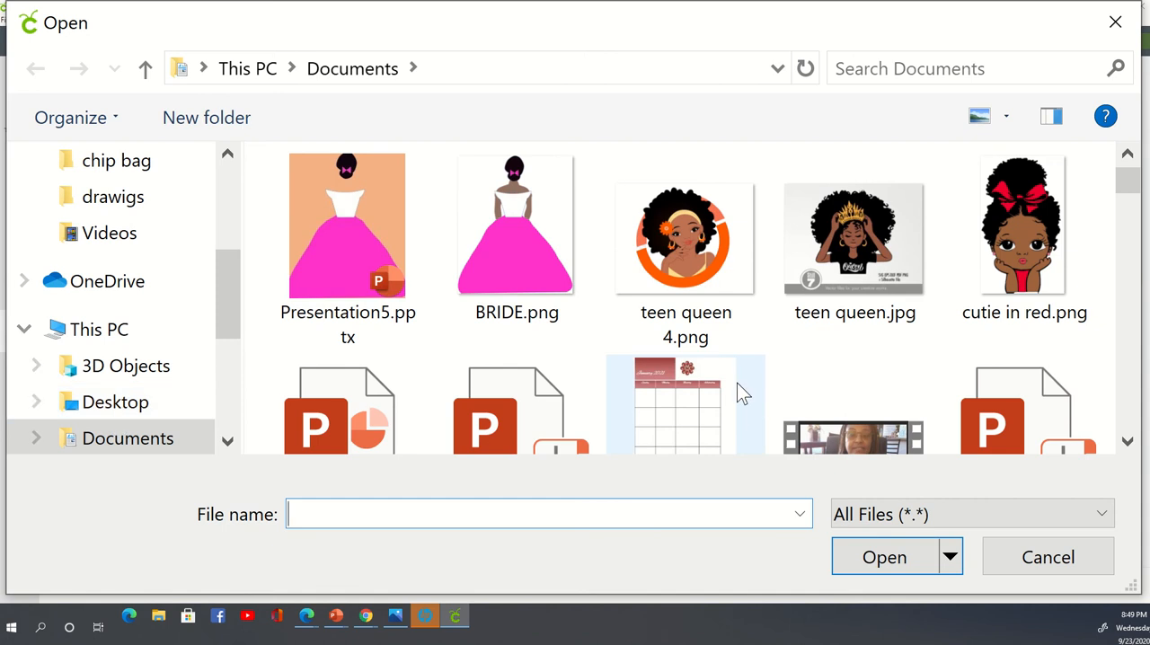
scroll(737, 383, down, 3)
scroll(739, 388, down, 9)
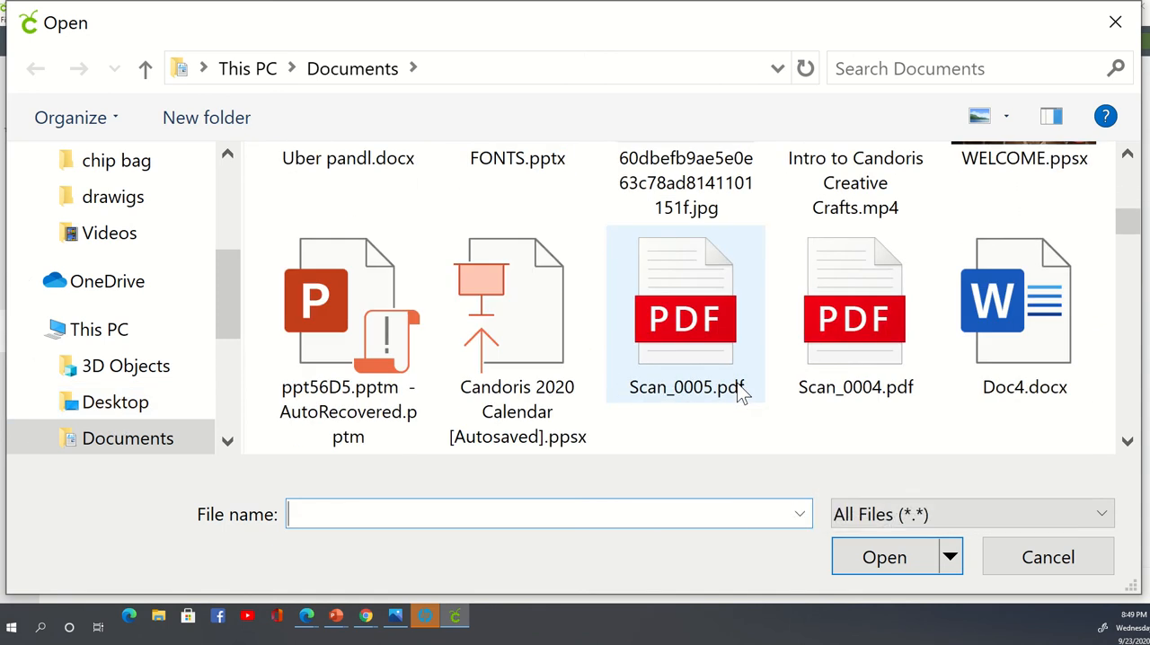
scroll(739, 392, down, 12)
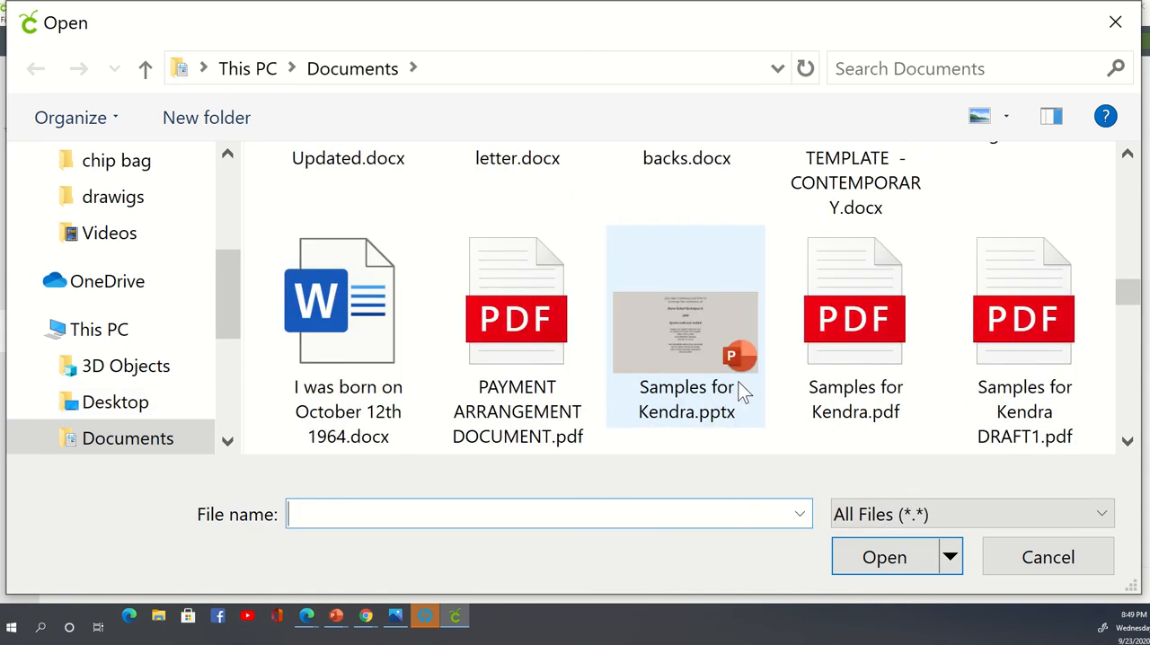
scroll(739, 388, down, 3)
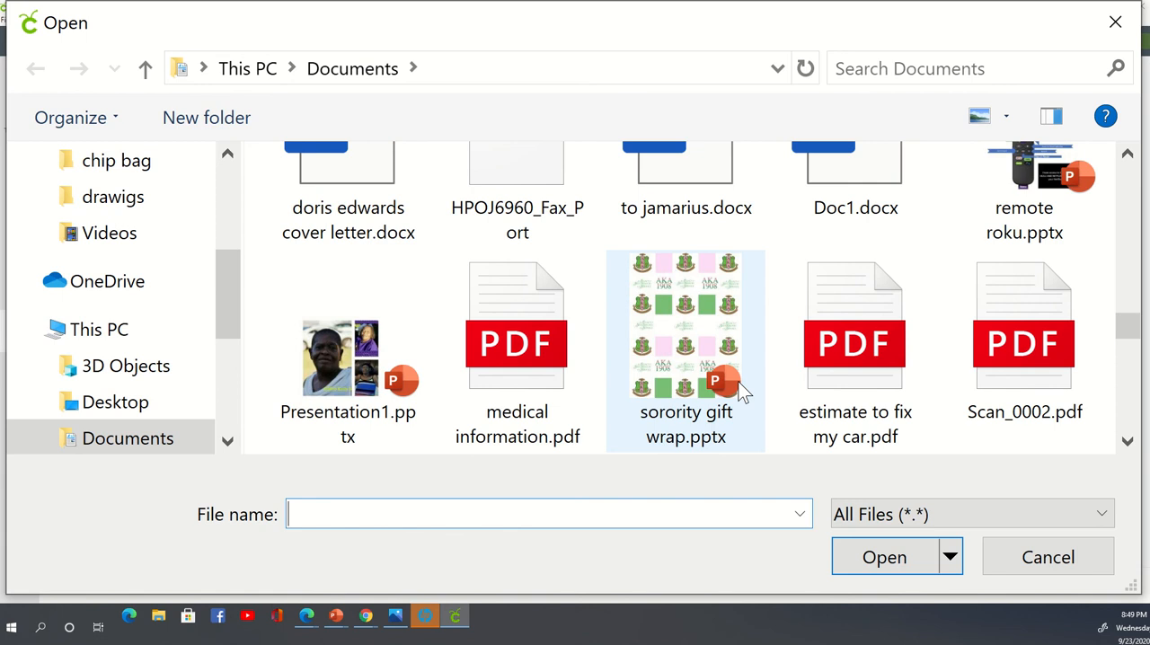
scroll(739, 384, down, 6)
scroll(739, 384, down, 5)
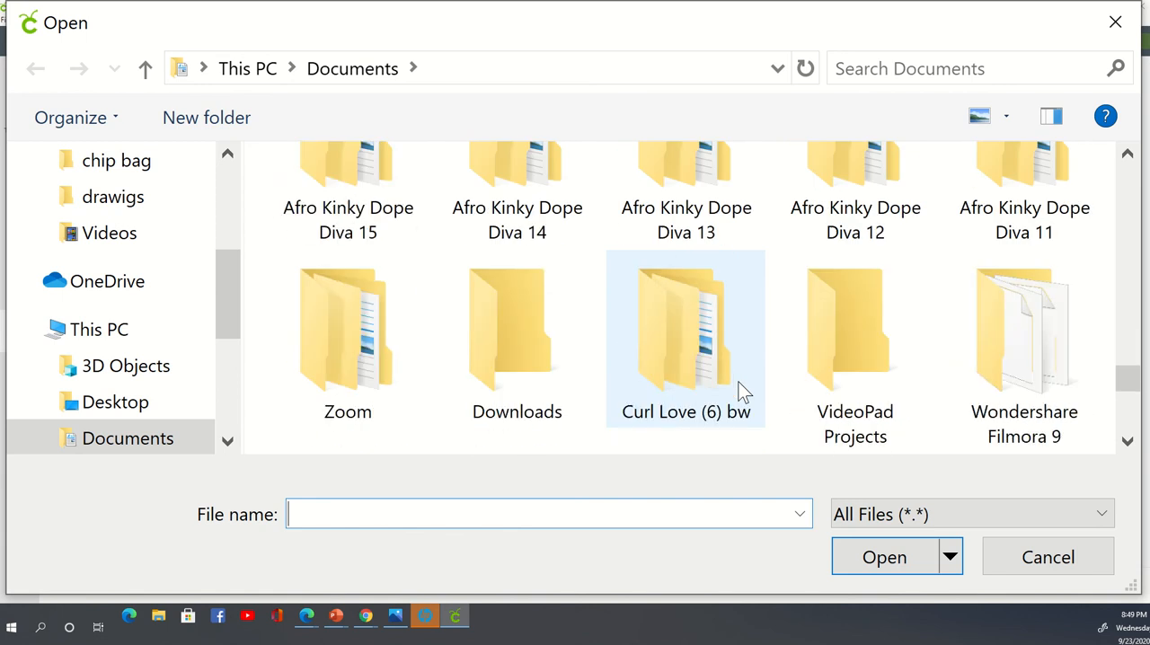
scroll(739, 392, down, 6)
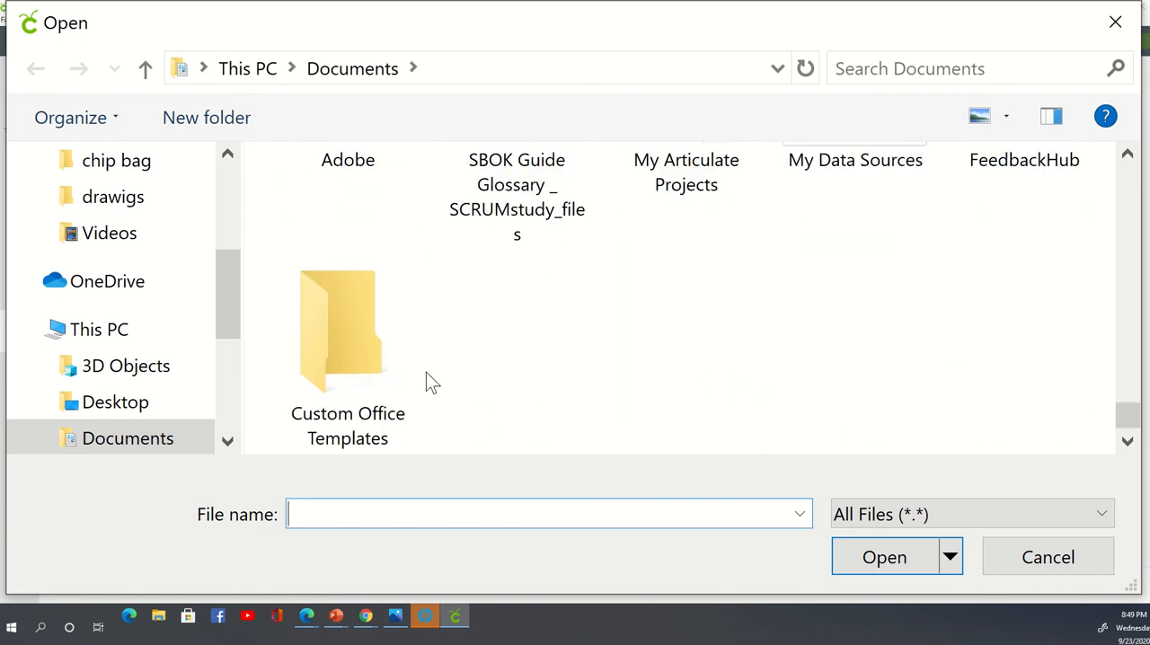
click(235, 441)
click(234, 441)
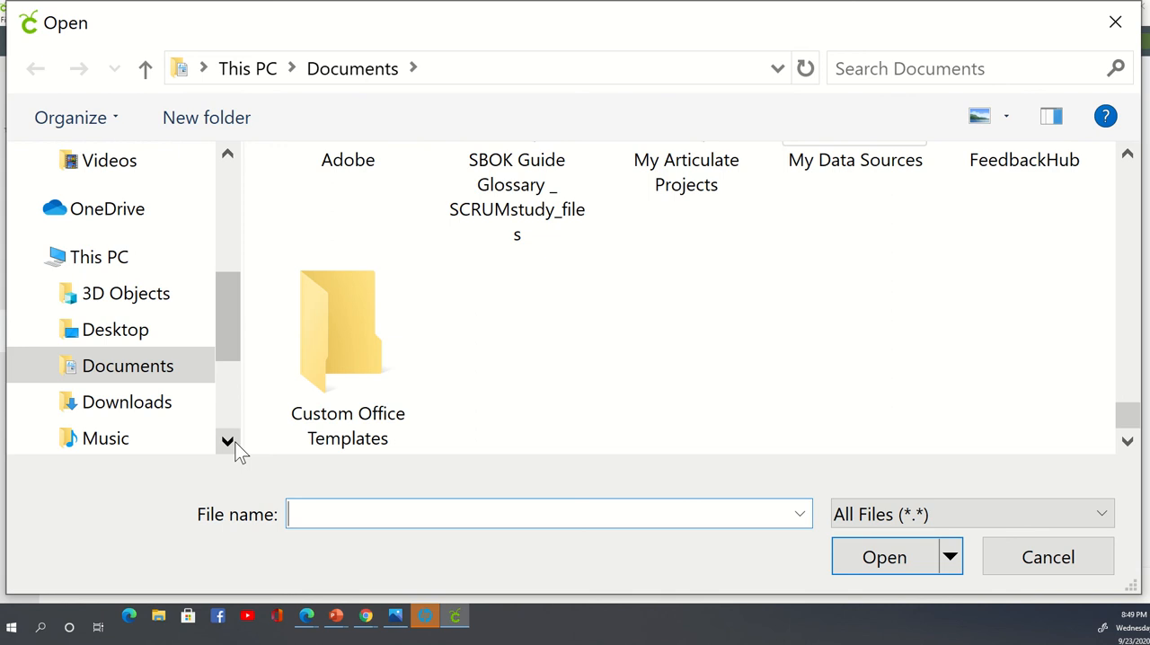
- Upload ruth_bader_ginsburg-removebg-preview.png from the Downloads folder as a Simple image and proceed to the save options
click(128, 414)
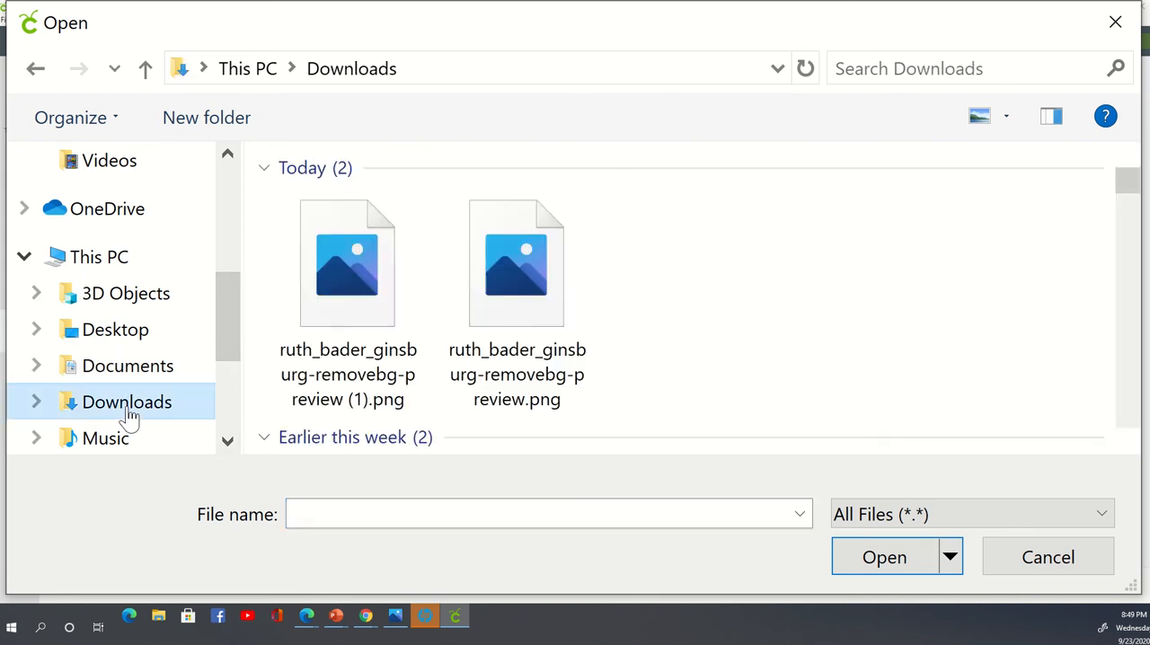
click(511, 253)
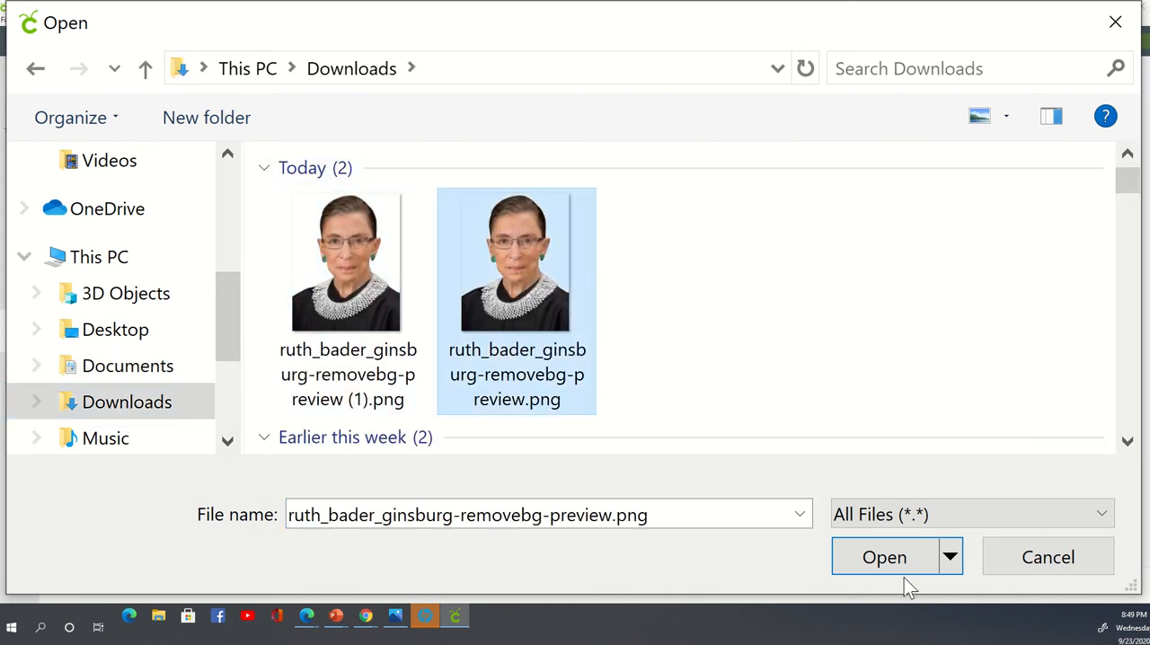
click(886, 562)
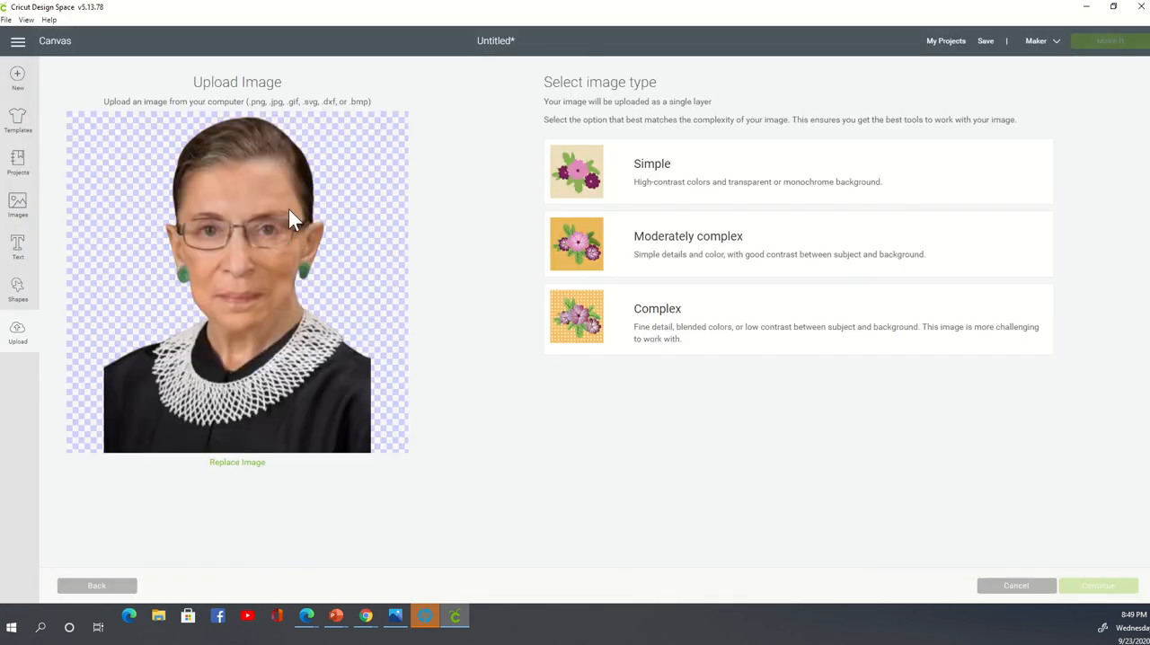
click(594, 196)
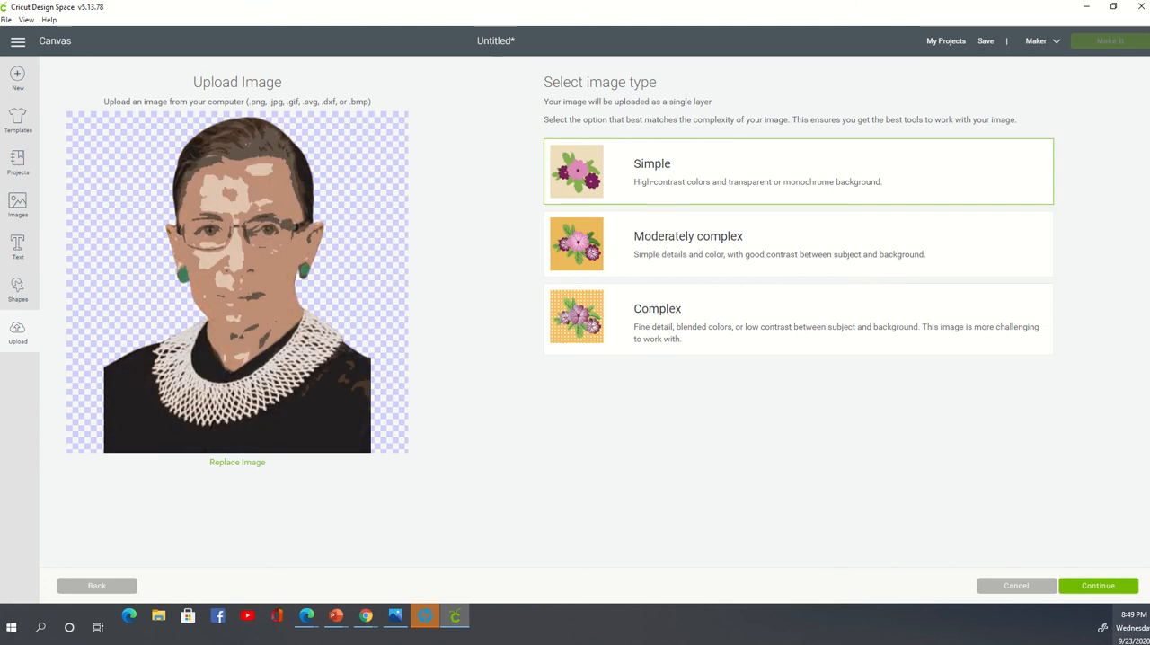
click(1122, 587)
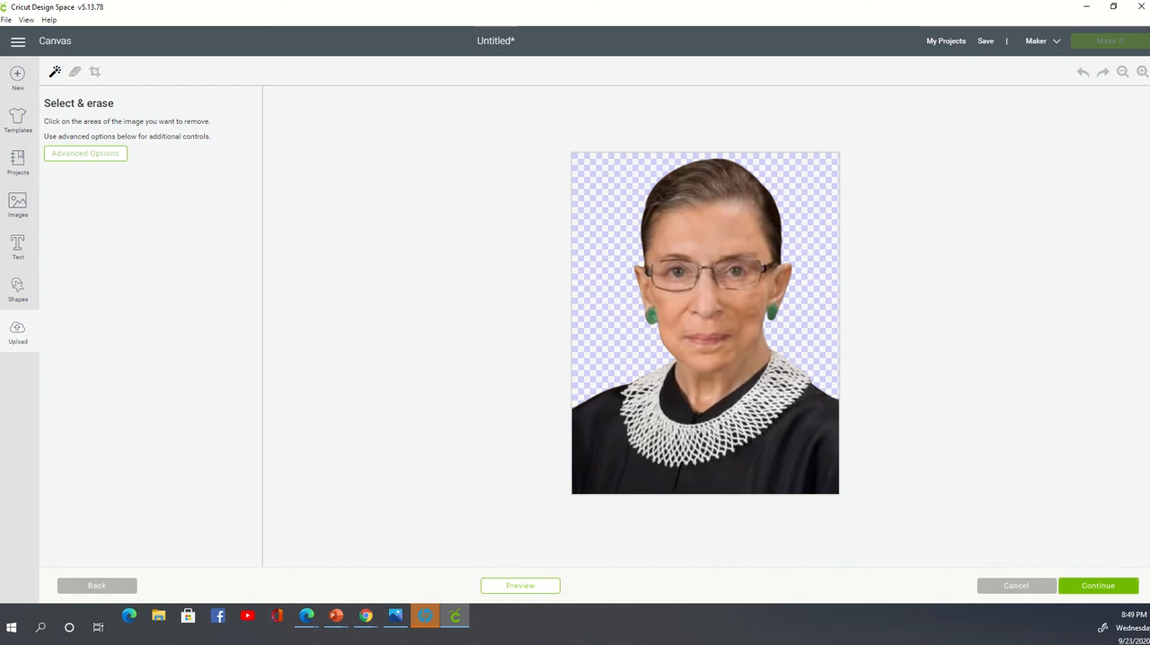
click(1101, 588)
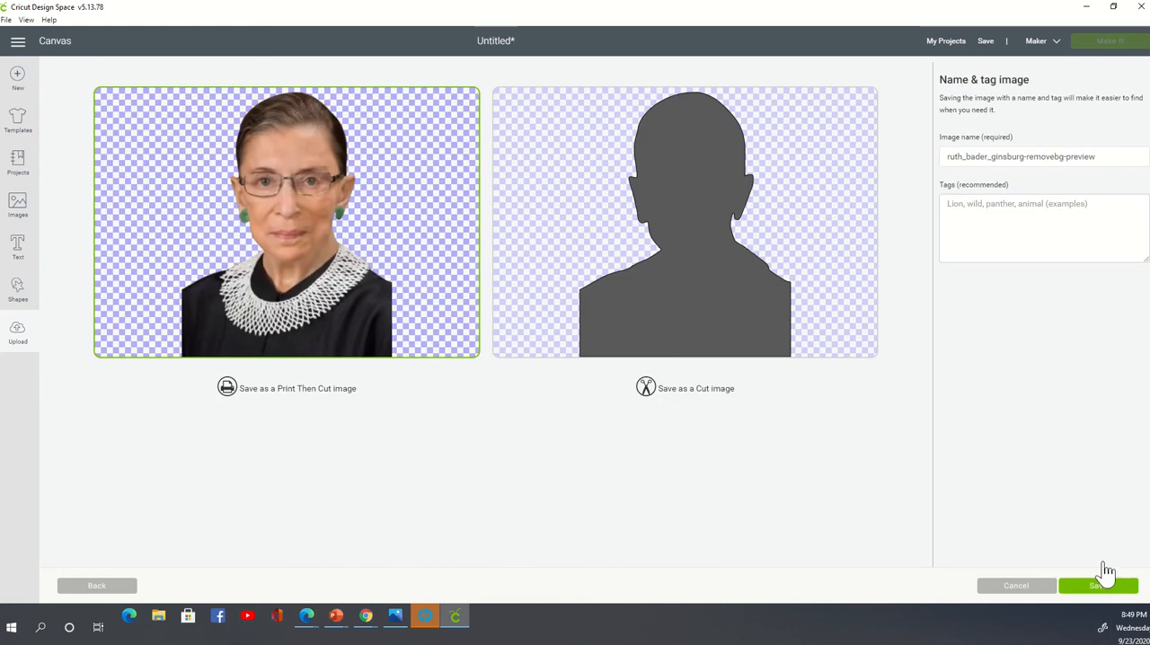
- Choose the Cut image version of the portrait, switch back to Print Then Cut, and leave the upload
click(717, 223)
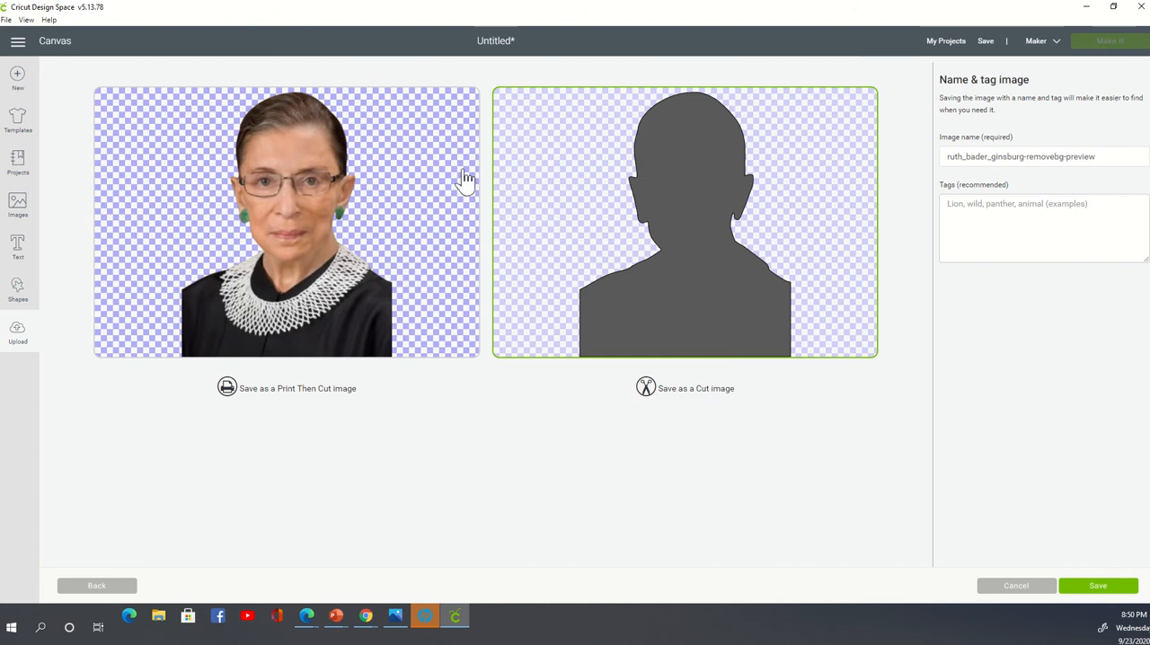
click(298, 186)
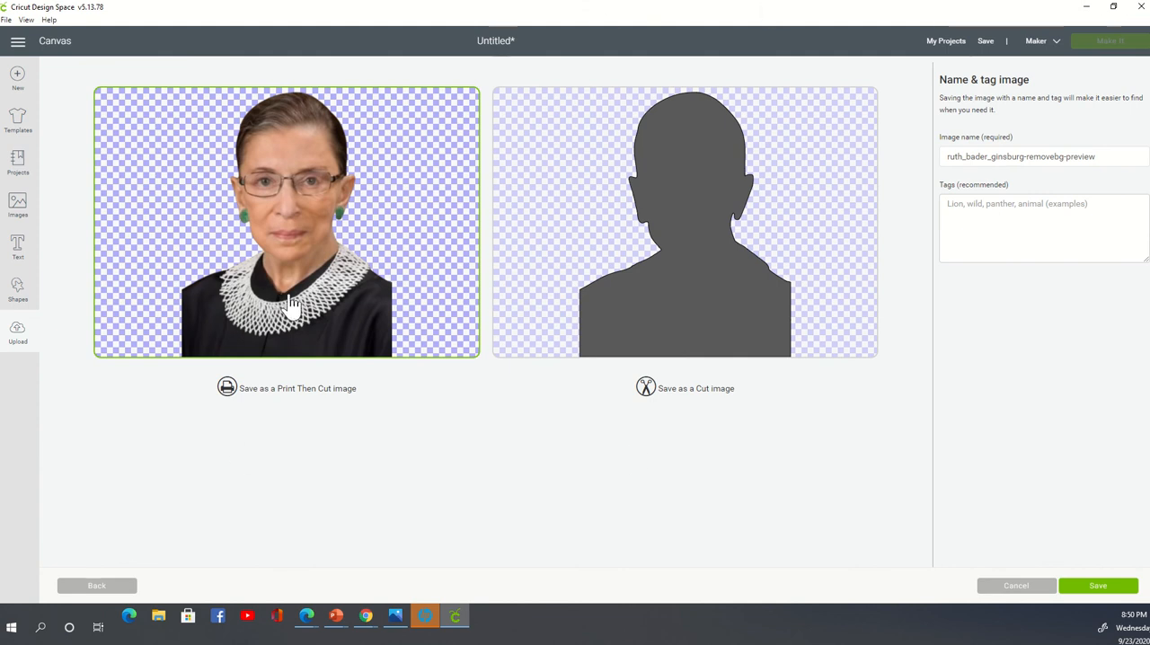
click(15, 343)
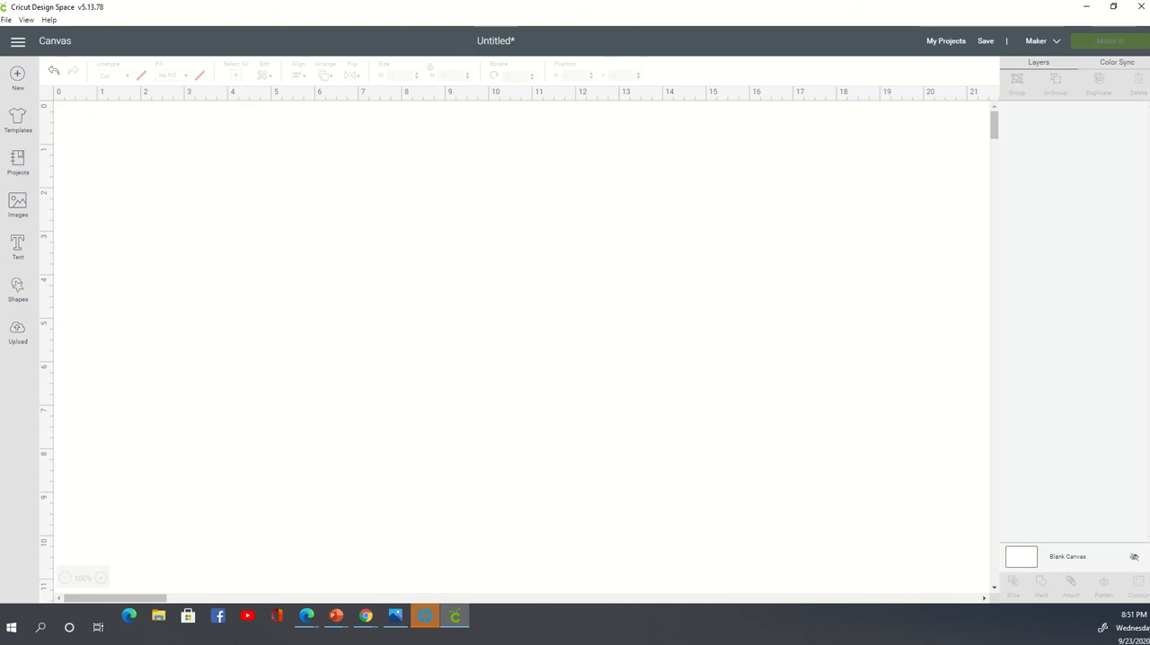
- Insert the uploaded "Don't Be Basic" woman image from the full collection of uploaded images onto the canvas
click(27, 344)
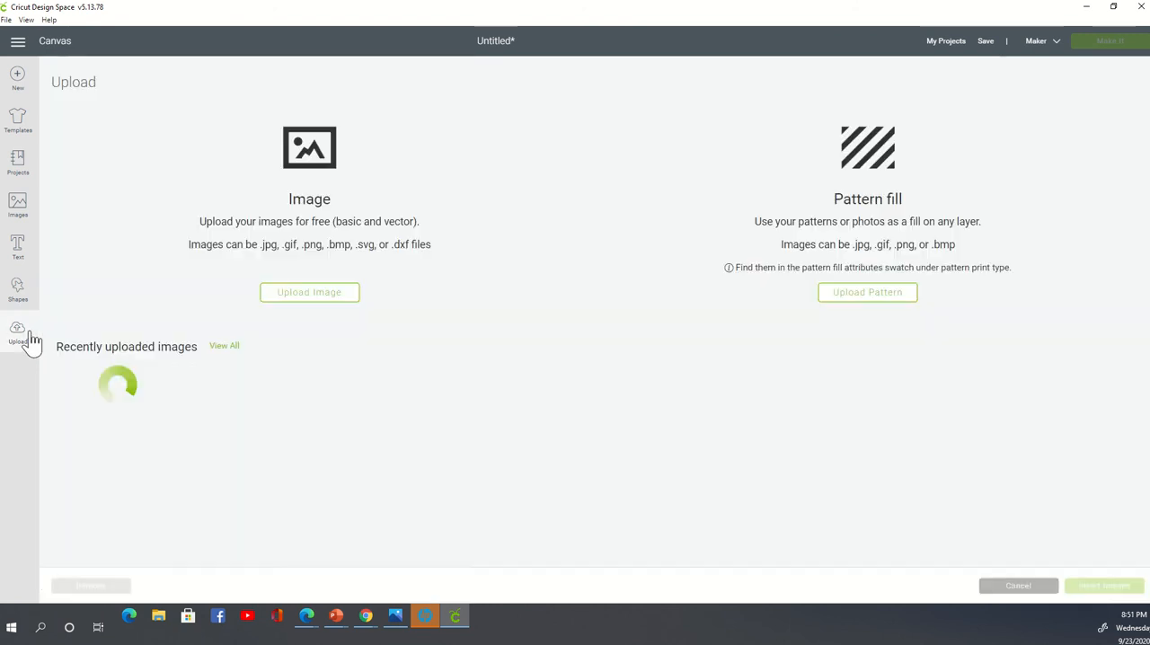
scroll(456, 352, down, 2)
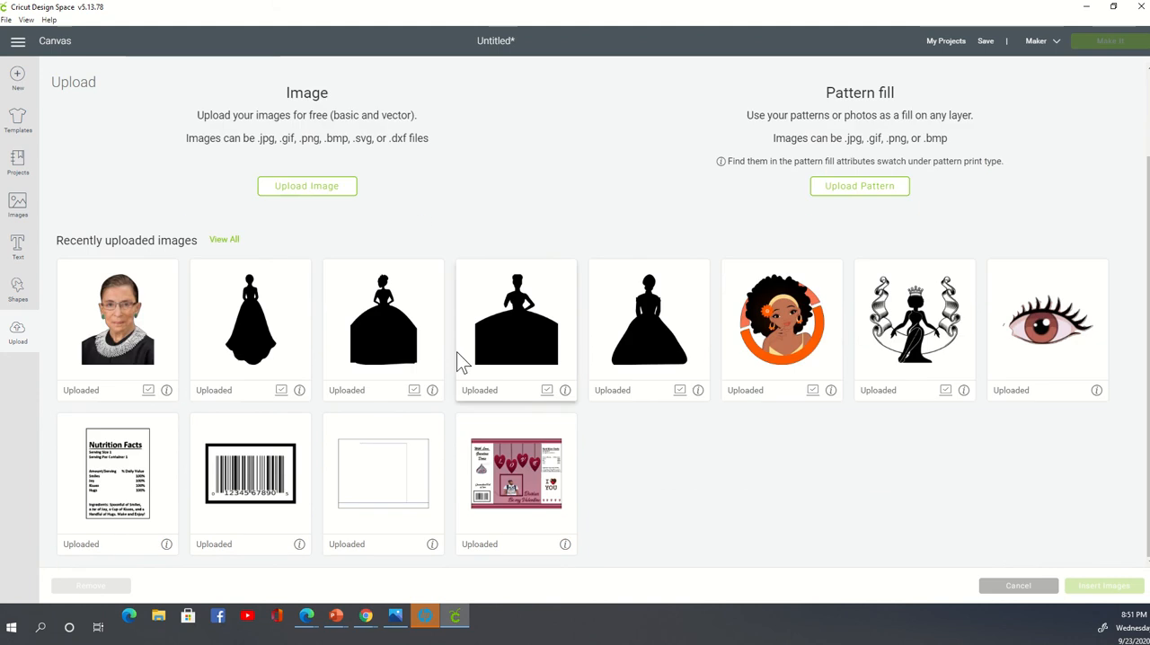
click(229, 241)
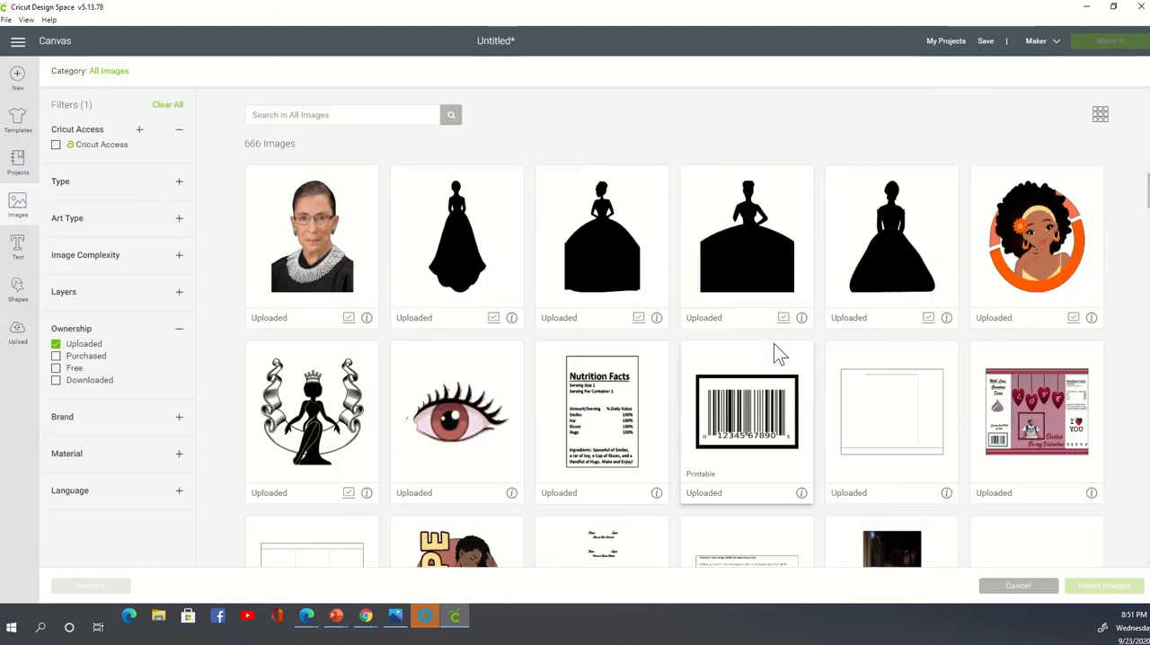
scroll(774, 343, down, 4)
scroll(775, 344, down, 2)
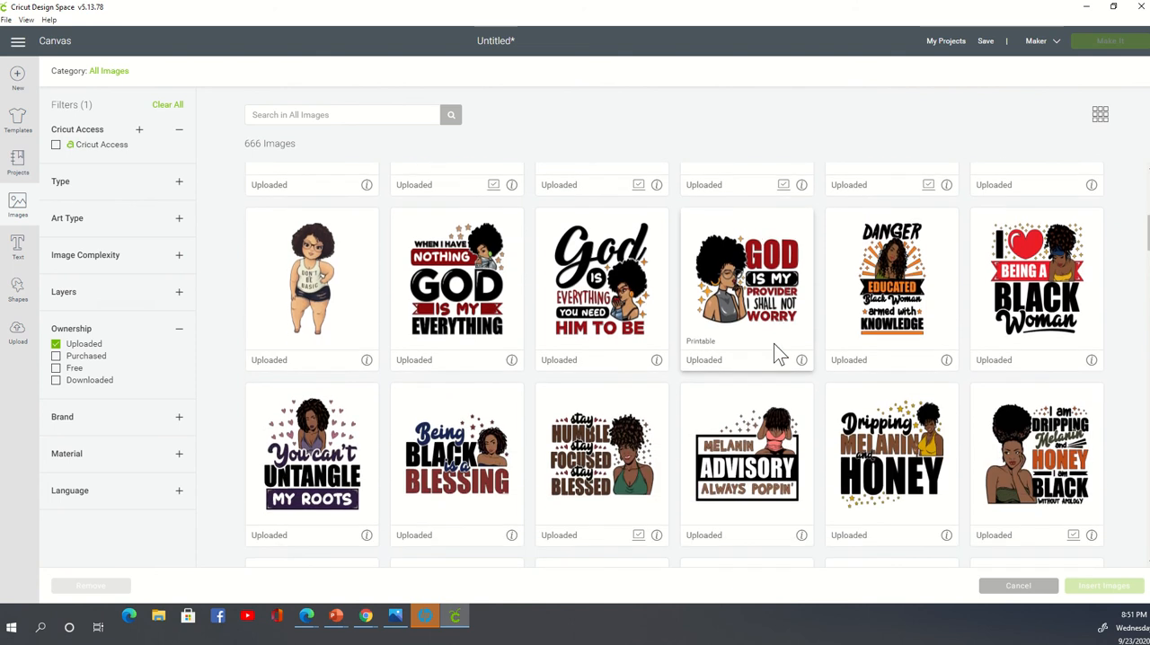
click(335, 288)
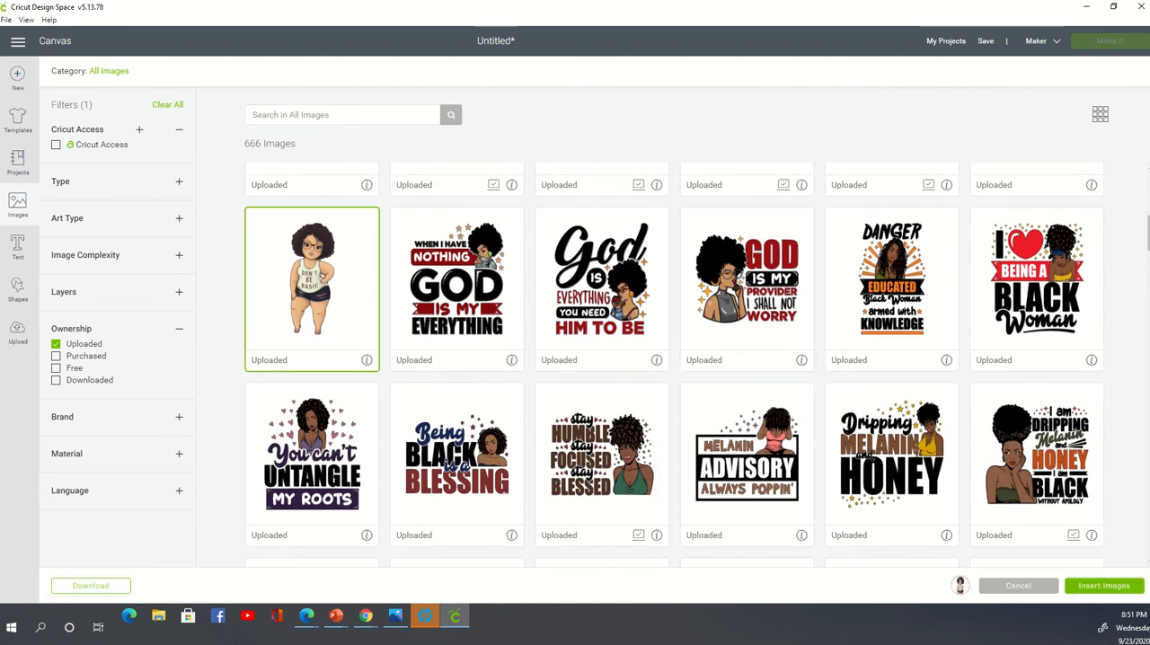
click(1137, 590)
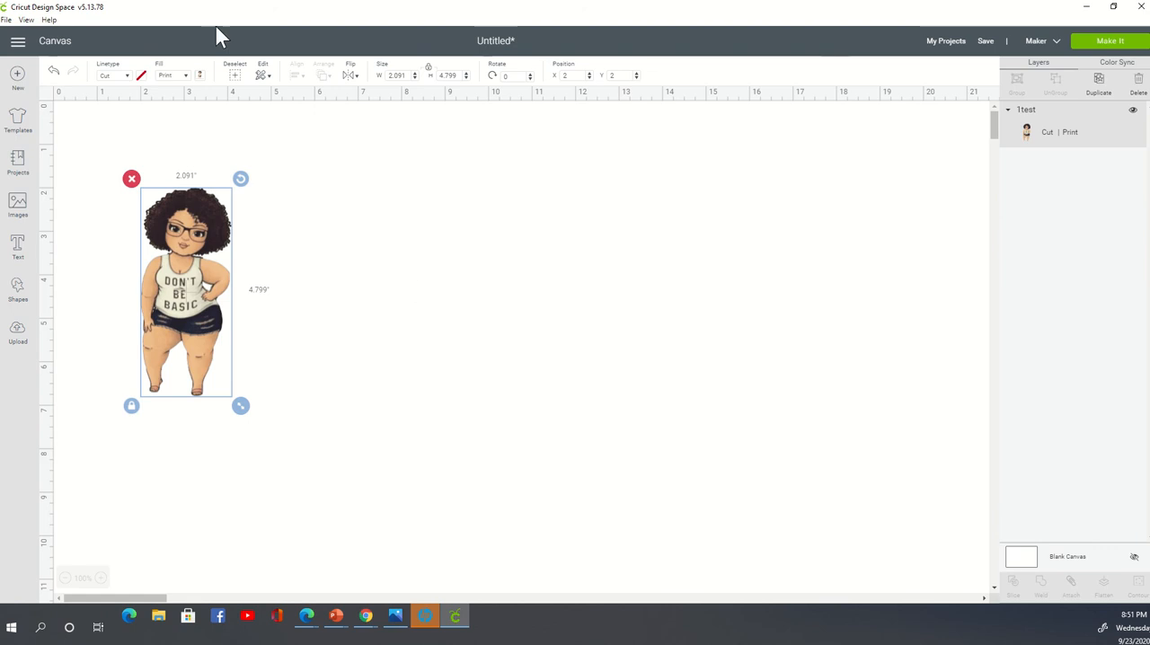
- Start a new image upload and browse to the Pictures folder
click(19, 348)
click(22, 346)
click(307, 293)
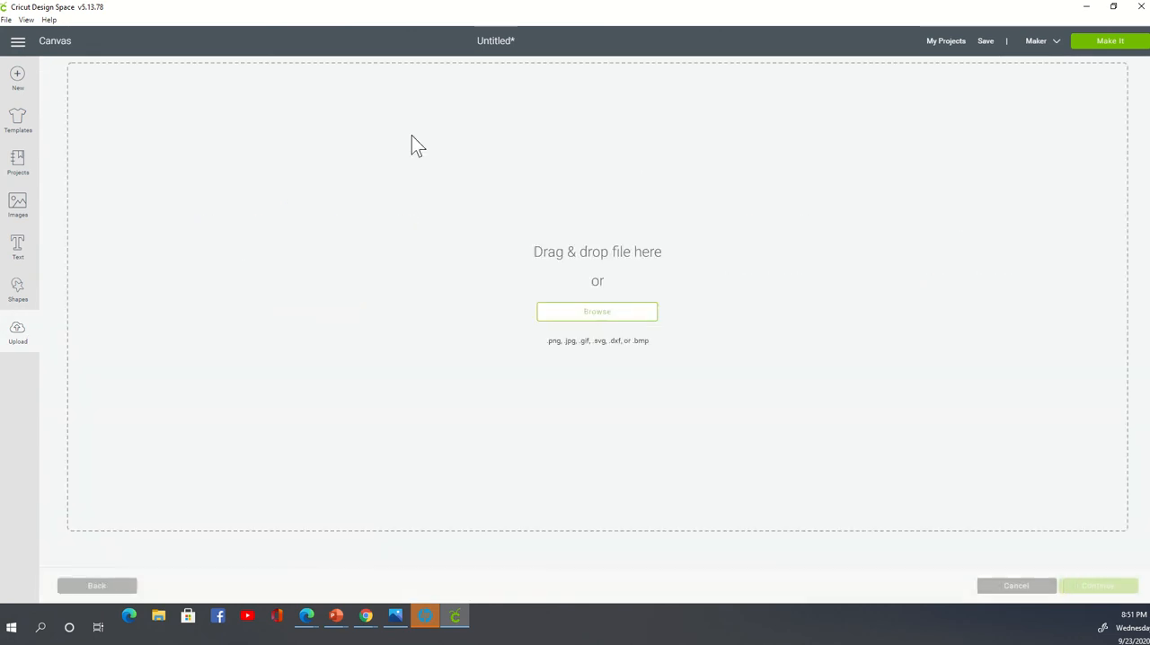
click(629, 314)
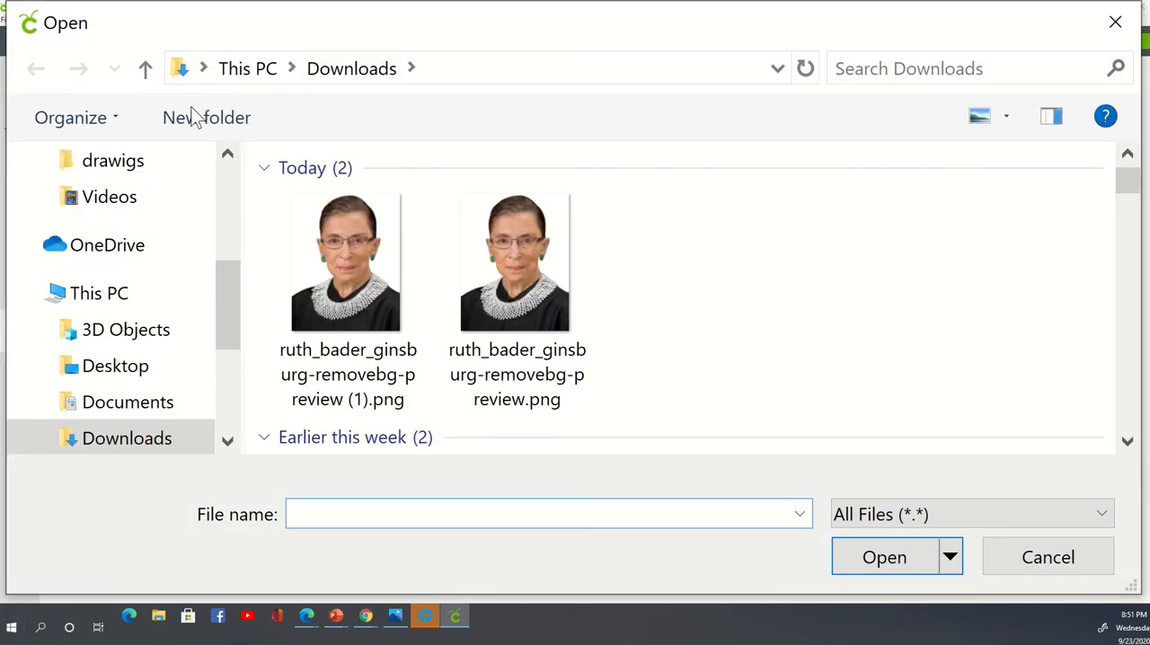
scroll(149, 364, down, 2)
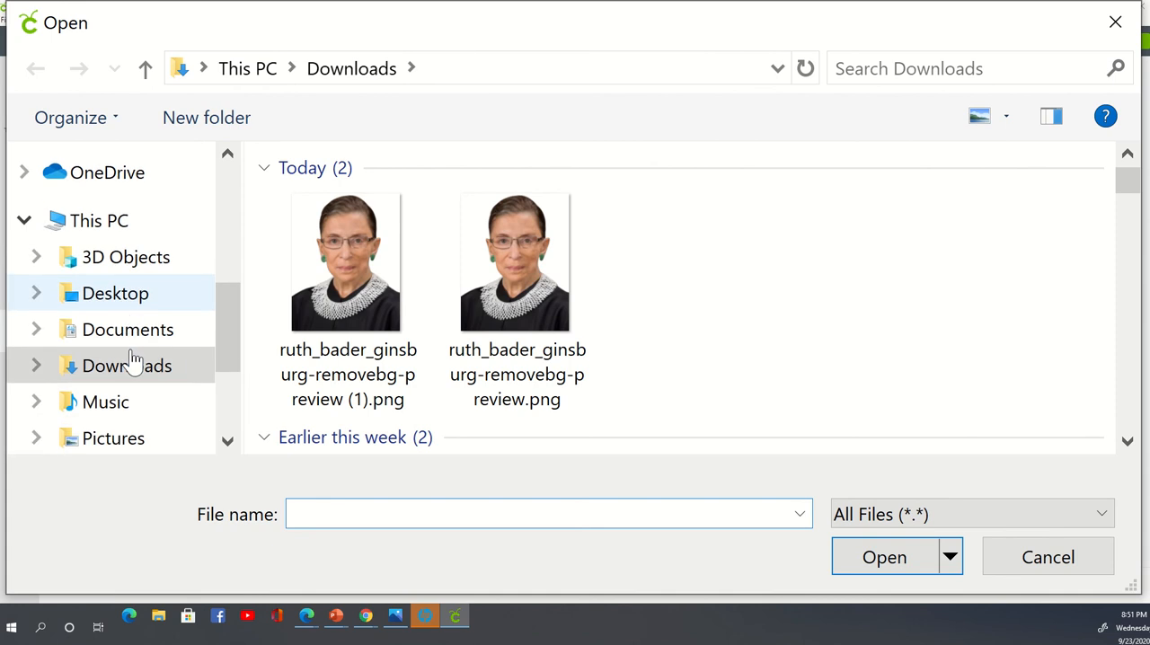
click(143, 446)
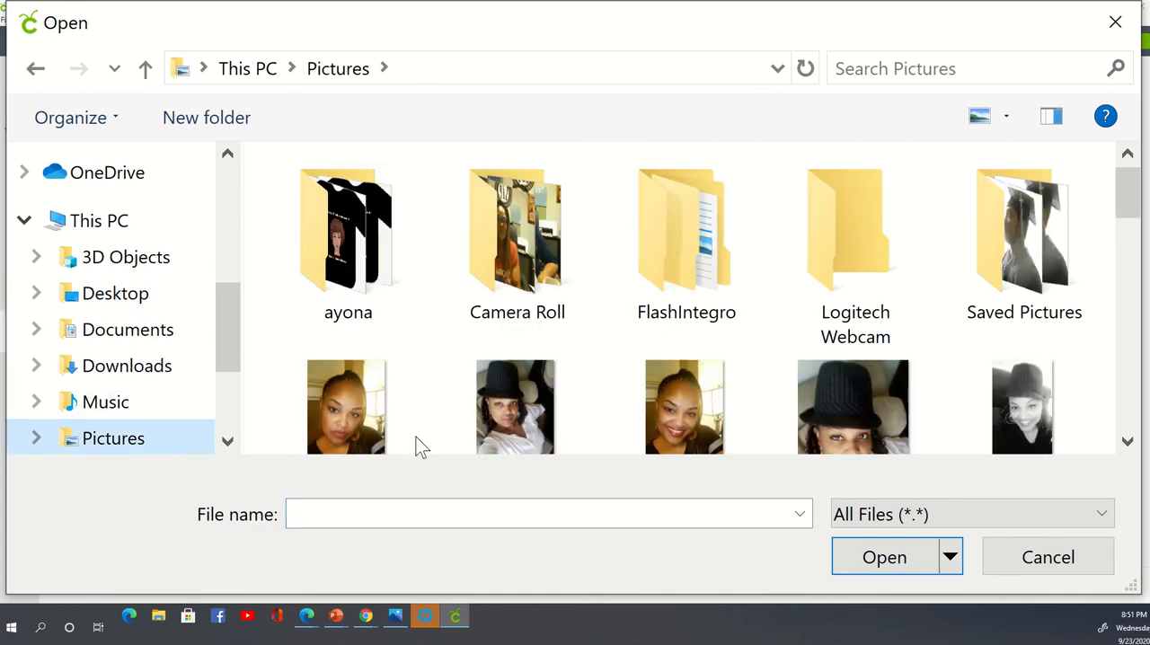
- Find the black natural-hair silhouette picture in the Pictures folder and open it for upload
scroll(673, 287, down, 3)
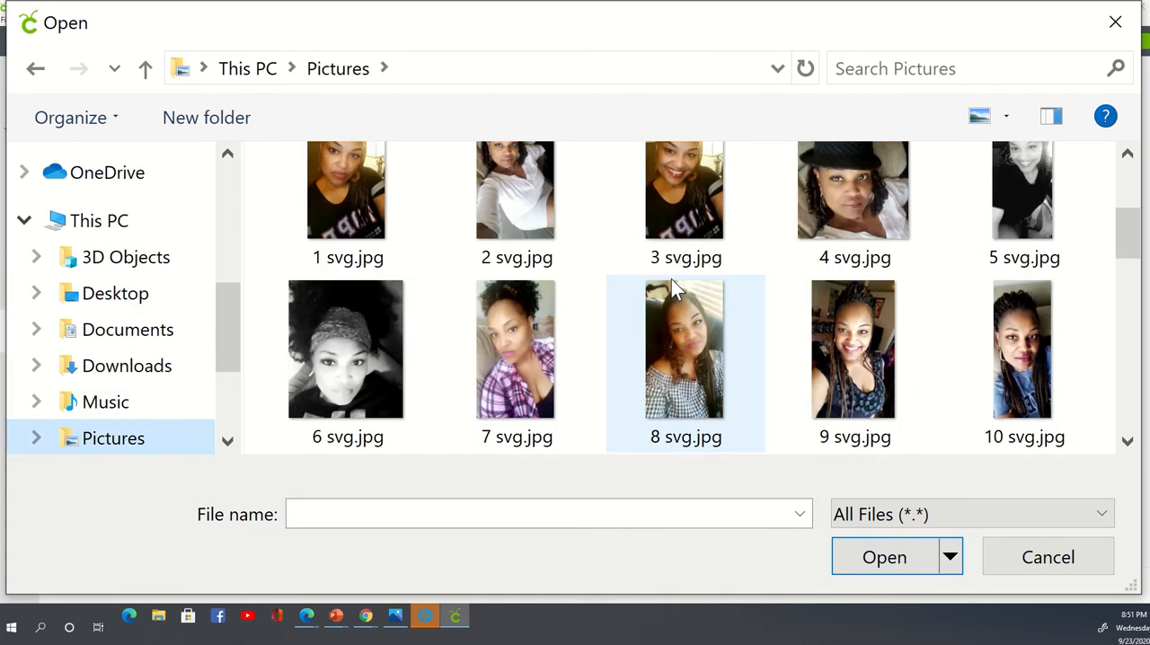
scroll(673, 286, down, 5)
scroll(676, 286, down, 5)
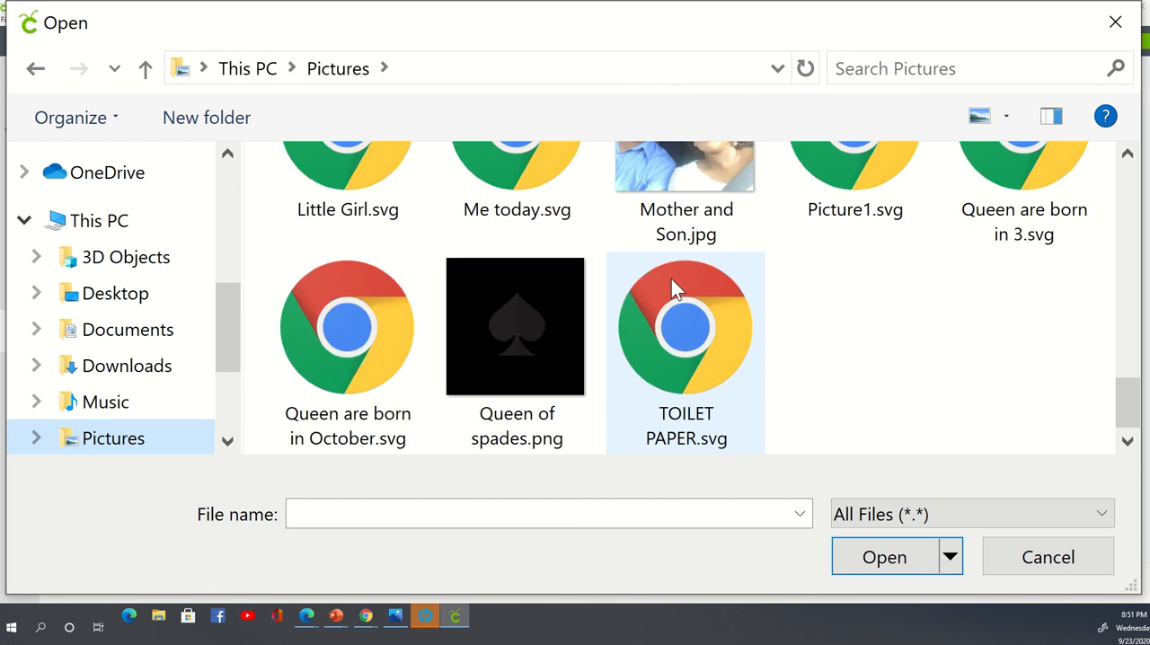
scroll(675, 286, up, 1)
scroll(672, 280, up, 4)
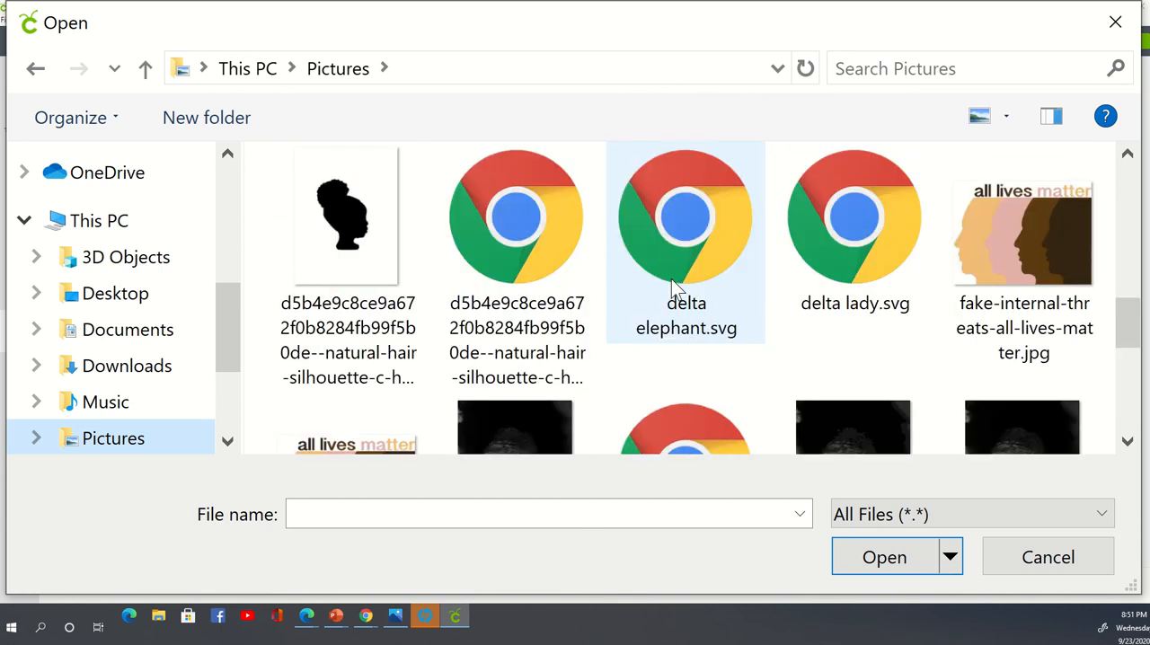
click(341, 216)
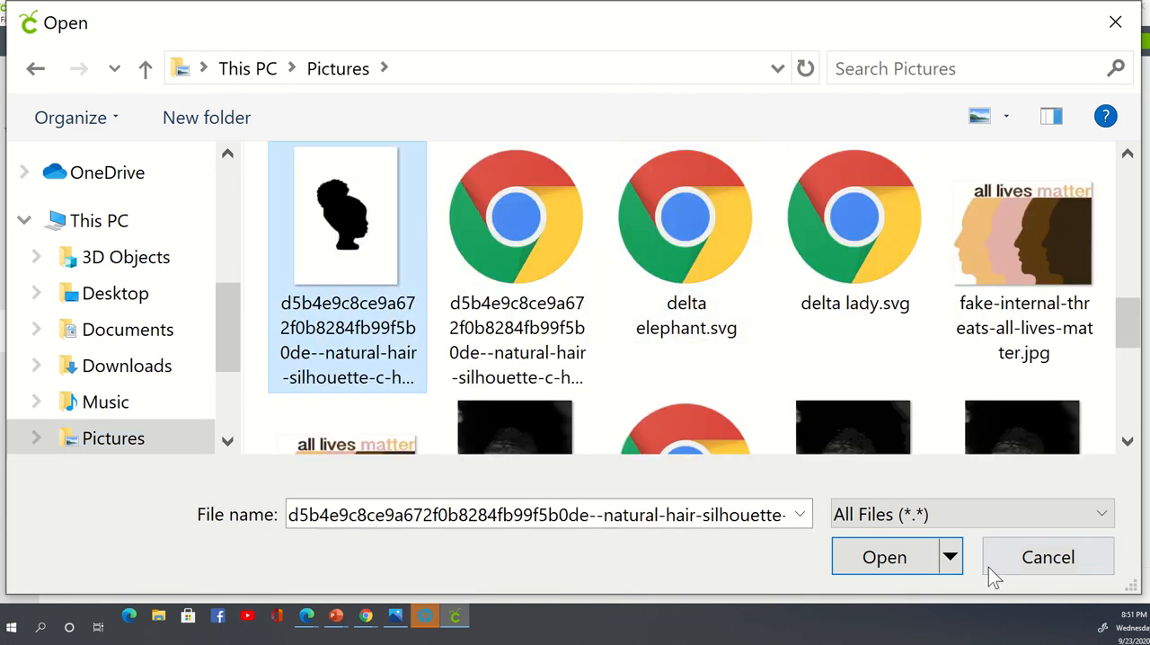
click(884, 558)
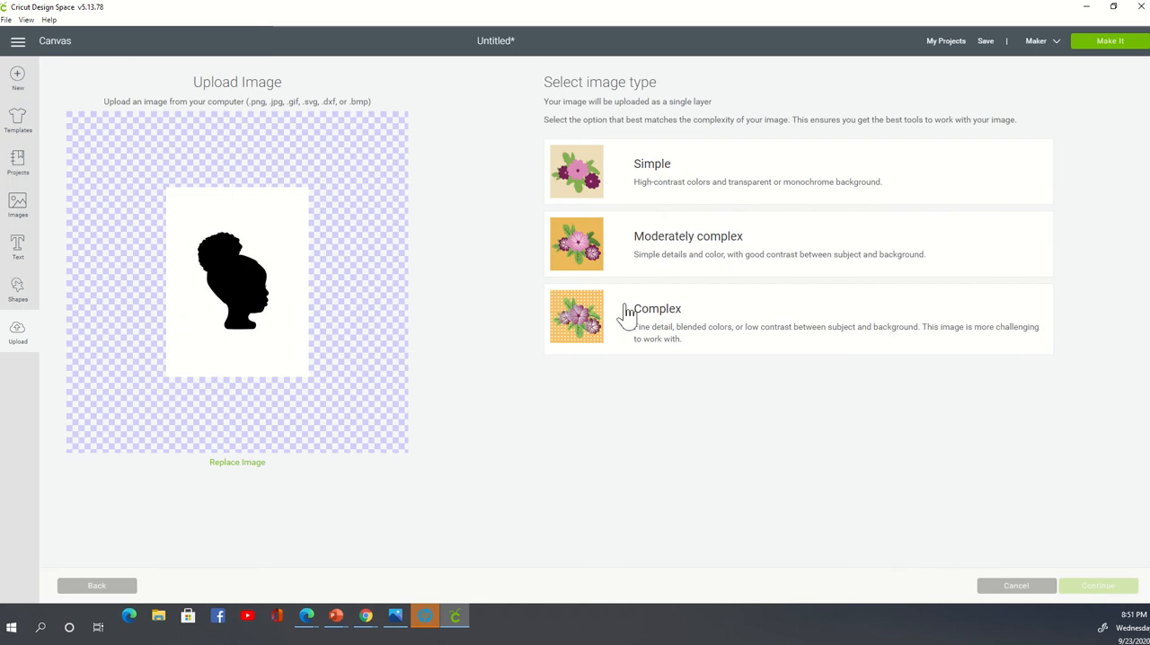
- Set the silhouette's image type to Simple and proceed to the save options without erasing its background
click(583, 171)
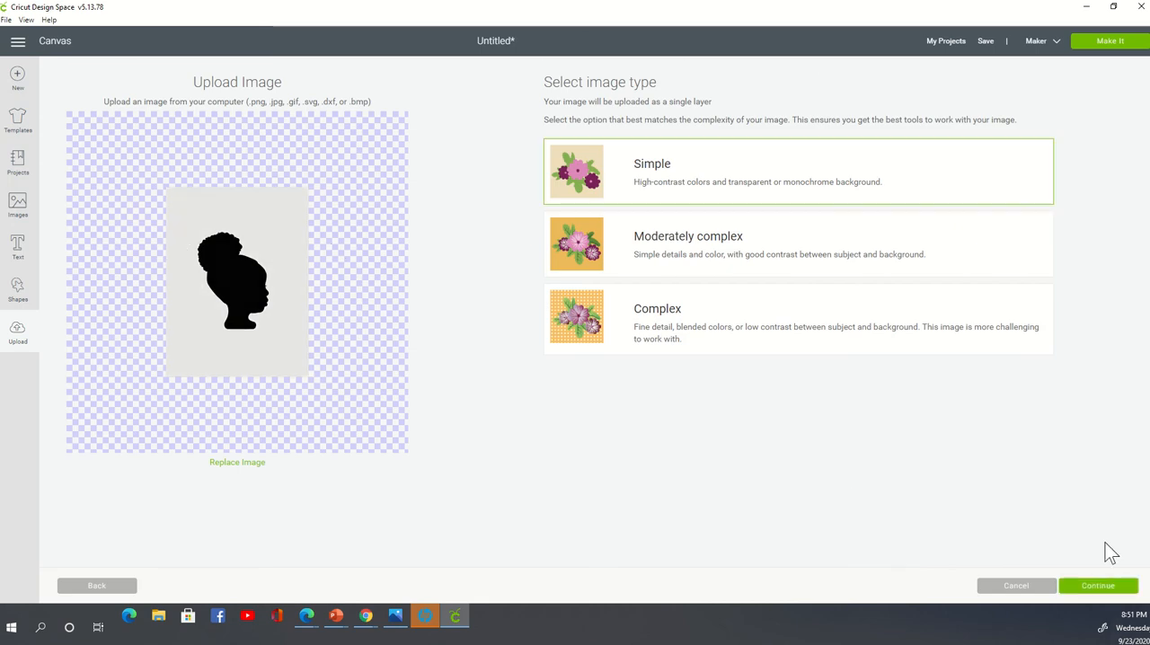
click(1101, 586)
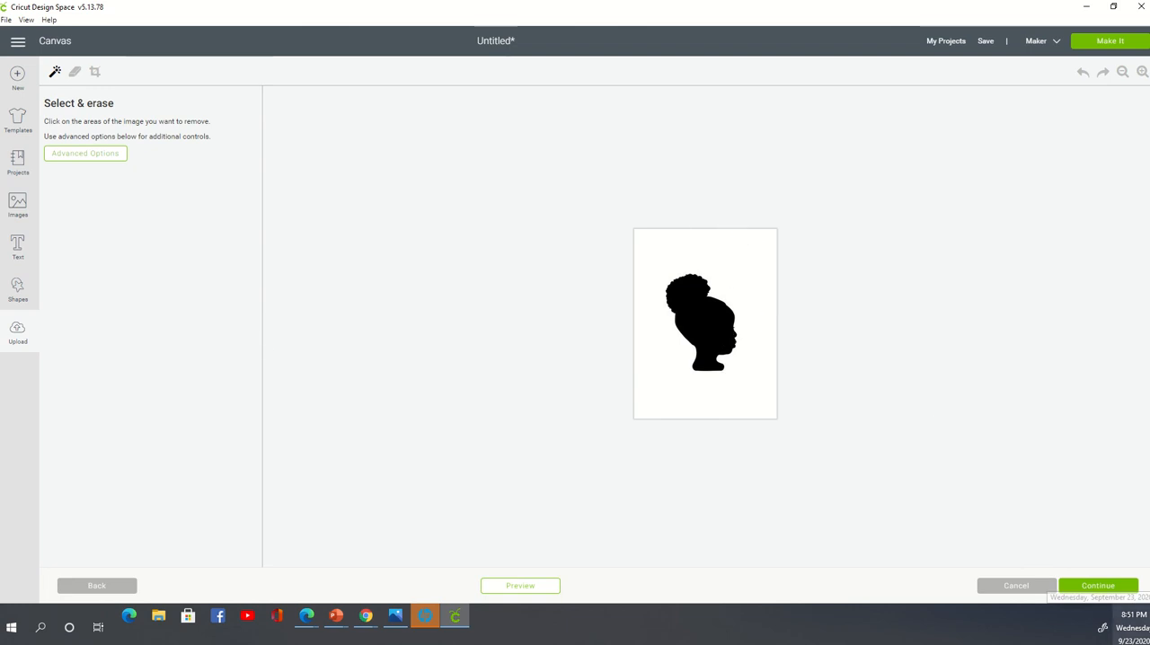
click(1122, 591)
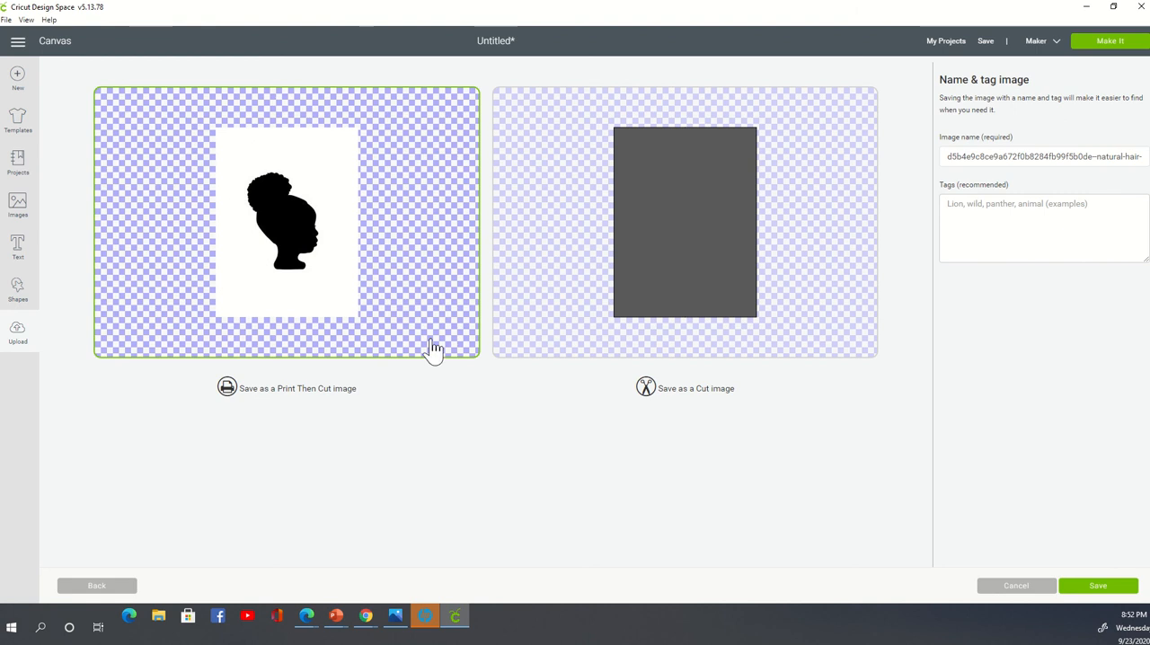
- Go back to the erase stage, remove the white background around the silhouette, and return to the save options
click(98, 586)
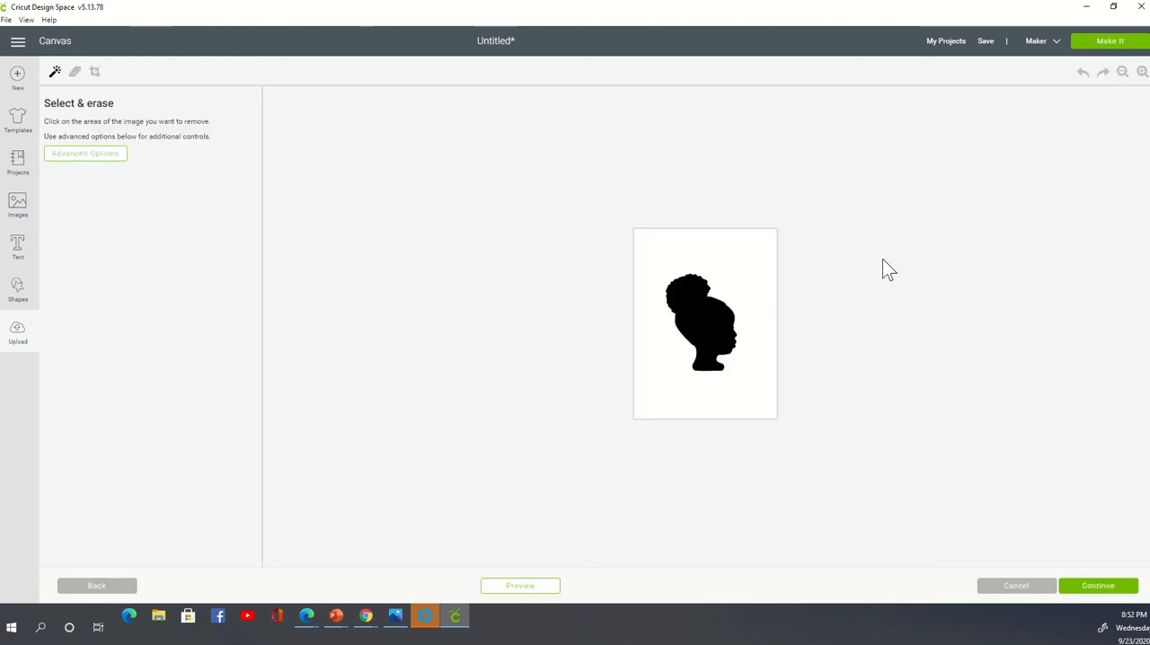
click(716, 247)
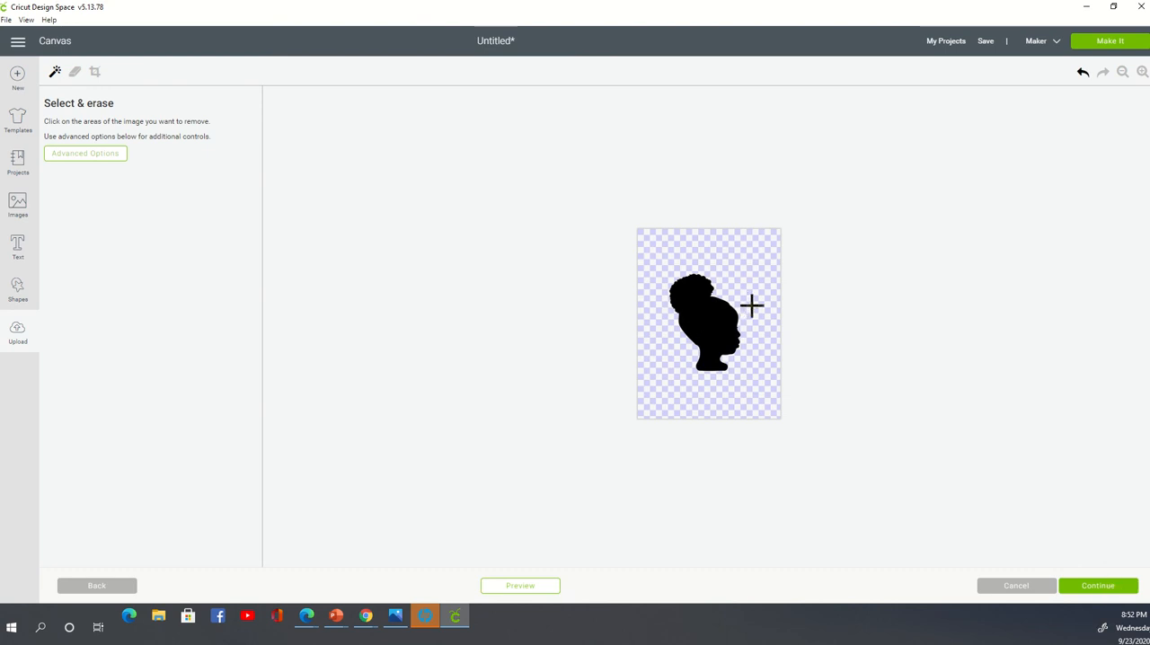
click(1085, 586)
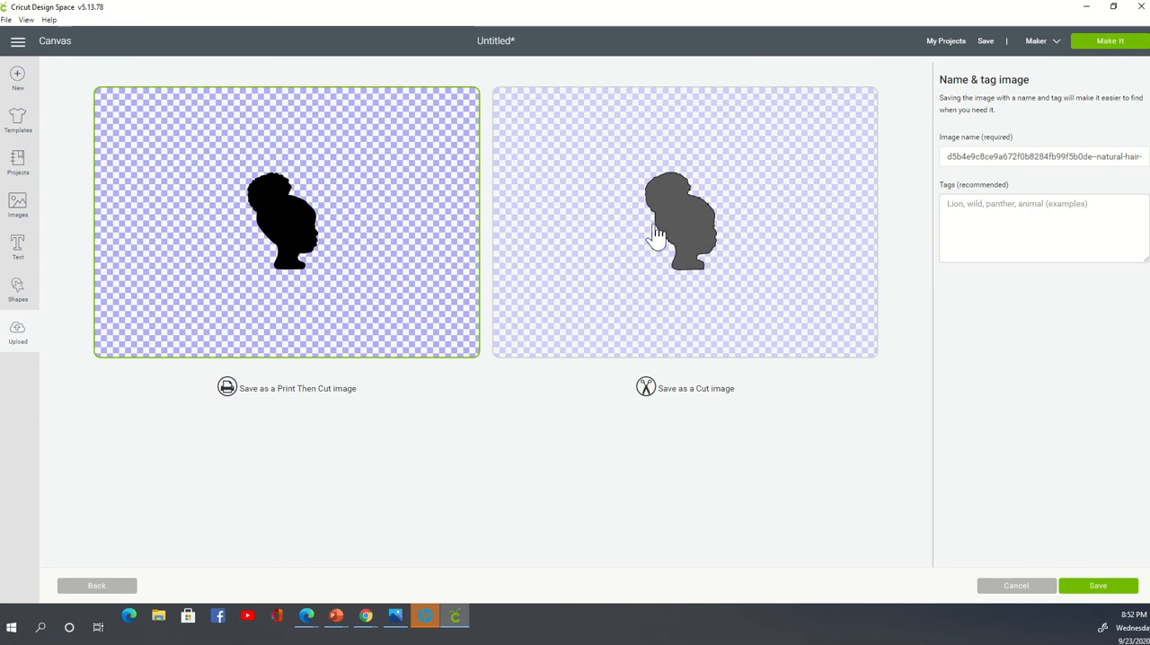
- Switch between the Cut and Print Then Cut versions of the silhouette, and save it as a Print Then Cut image
click(693, 241)
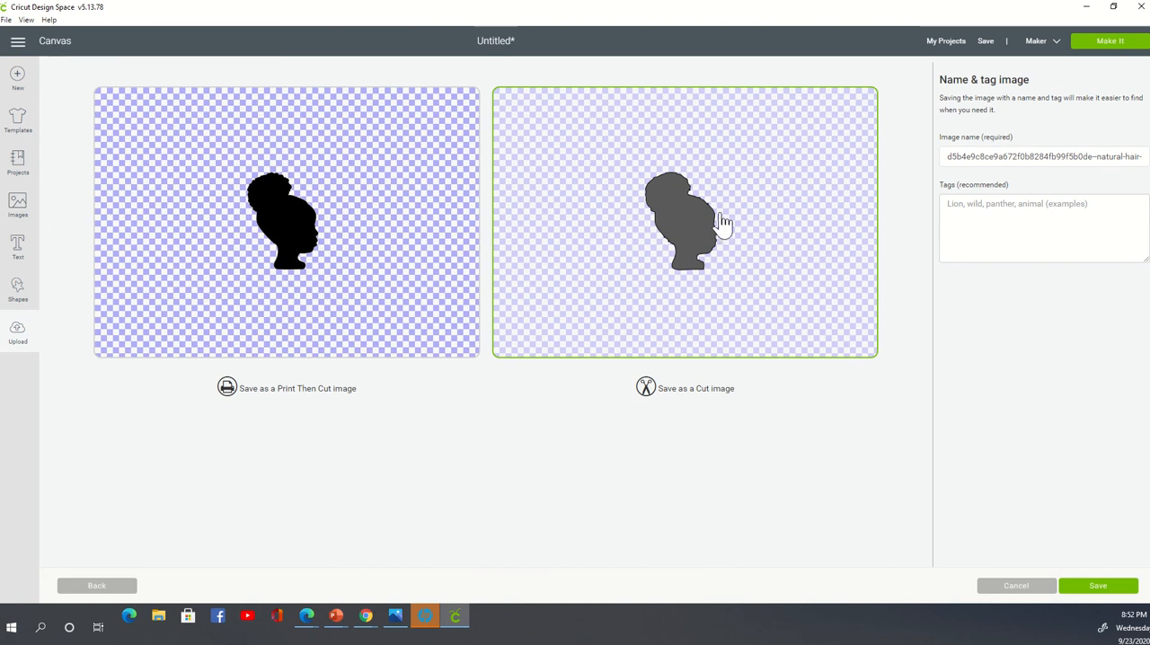
click(310, 242)
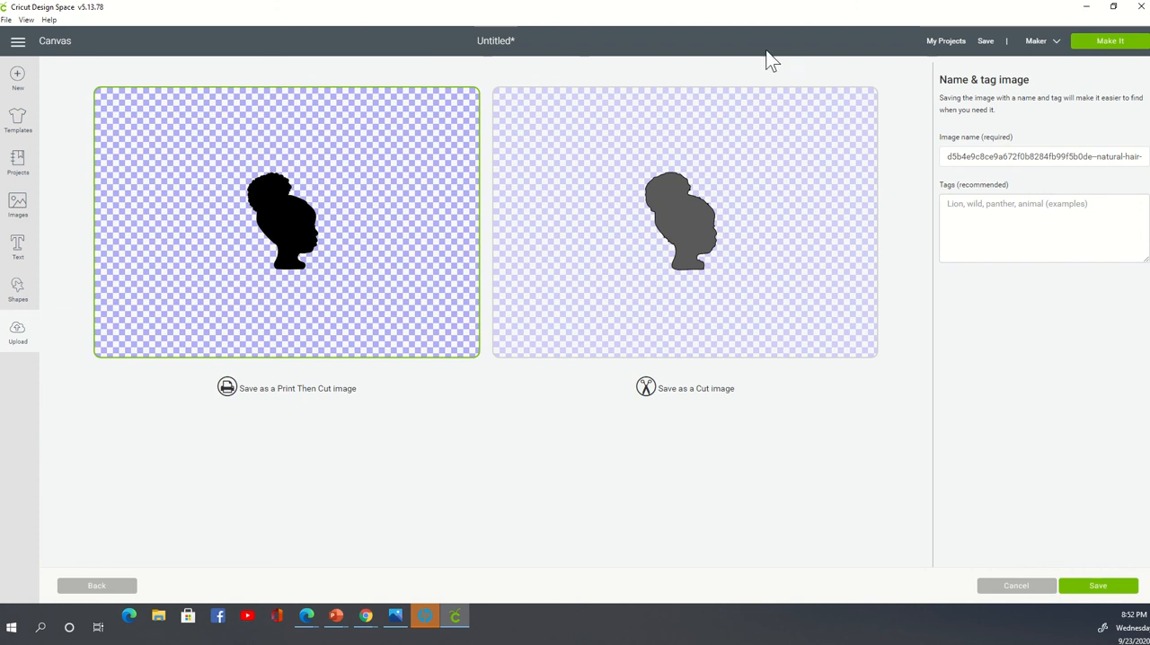
click(760, 130)
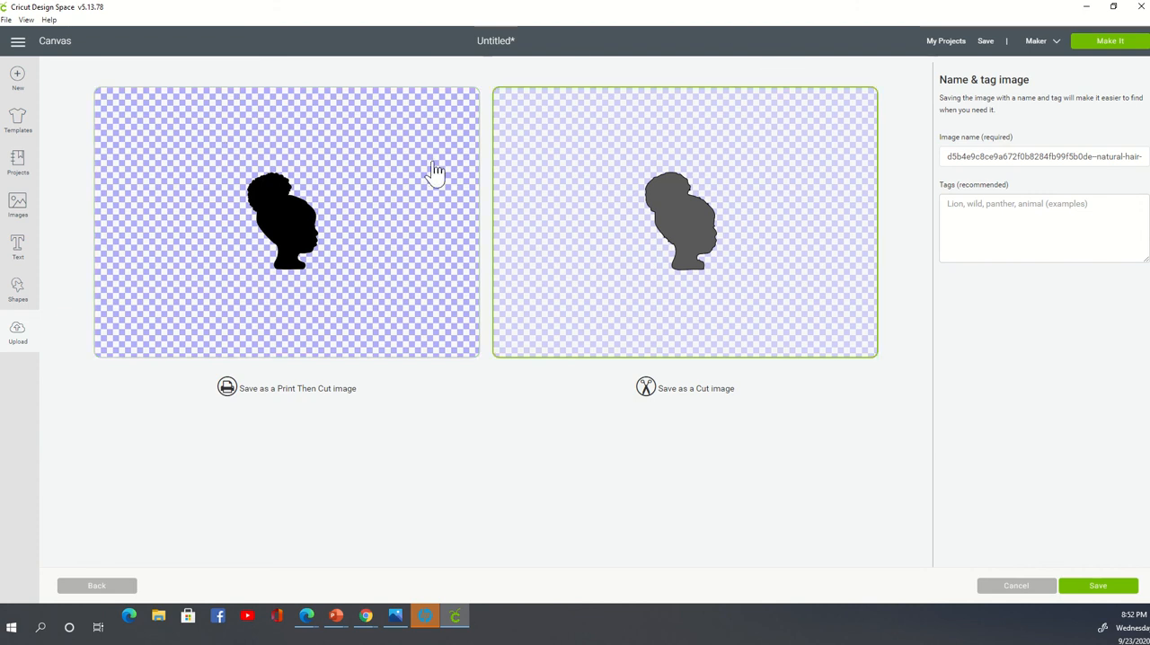
click(431, 171)
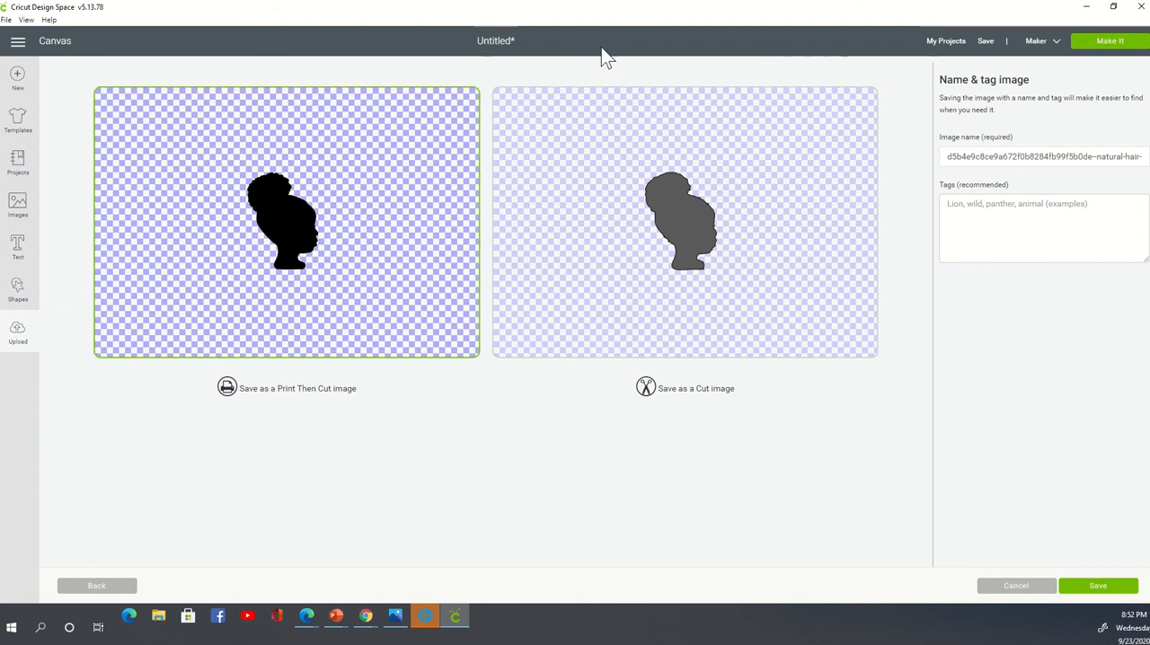
click(773, 128)
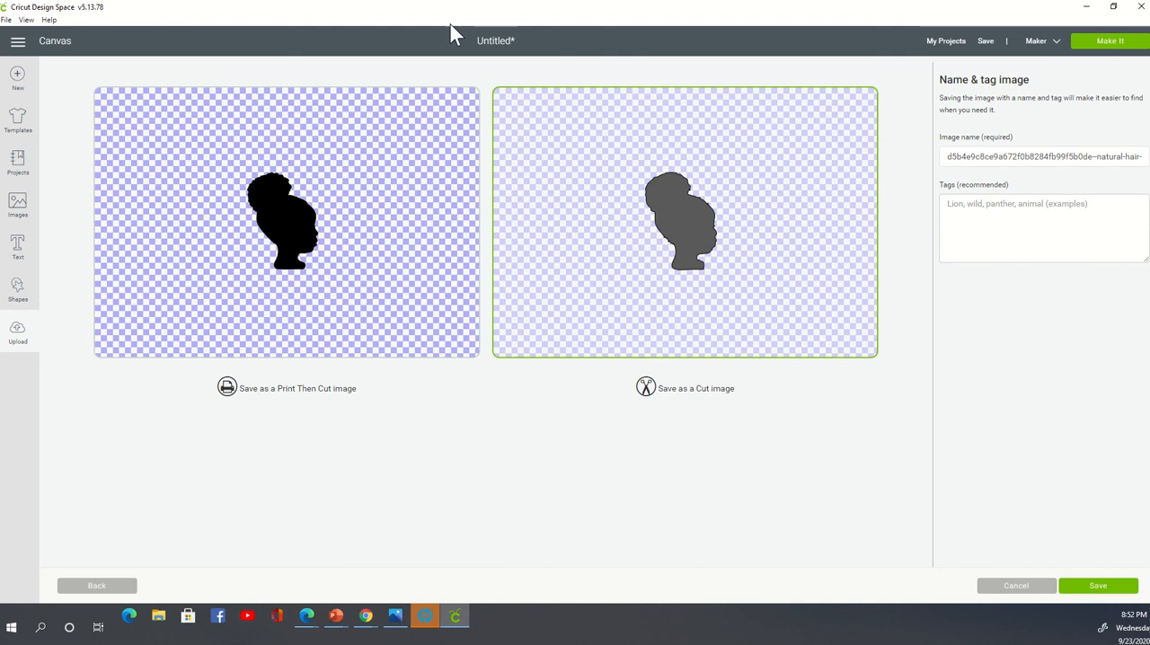
click(374, 178)
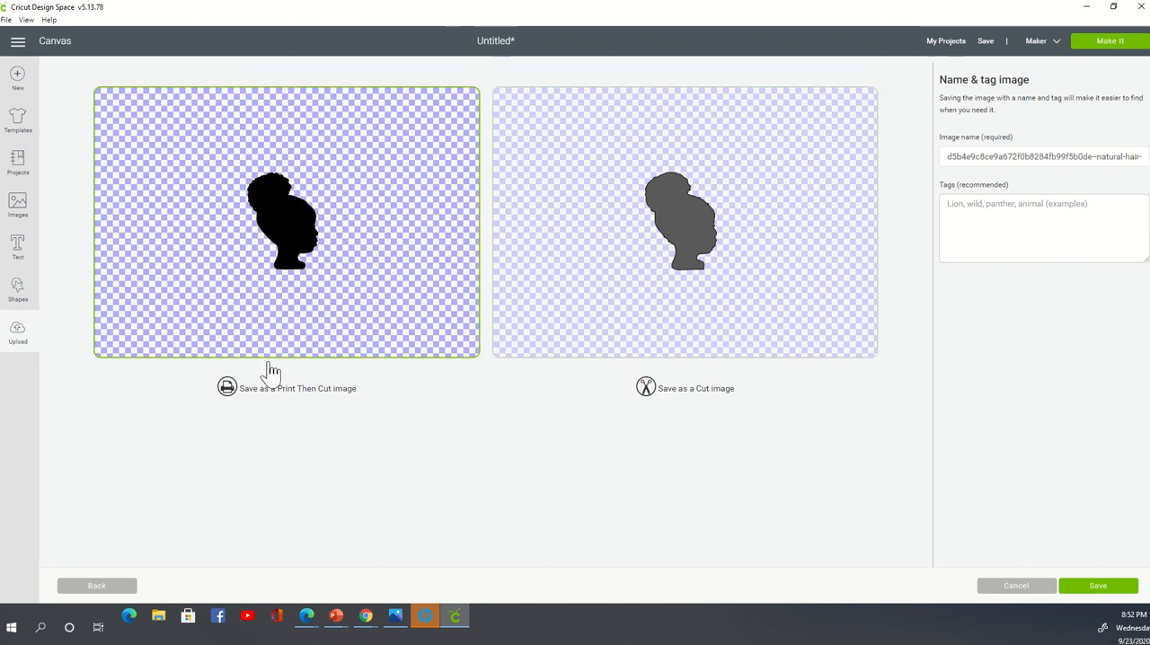
click(1091, 584)
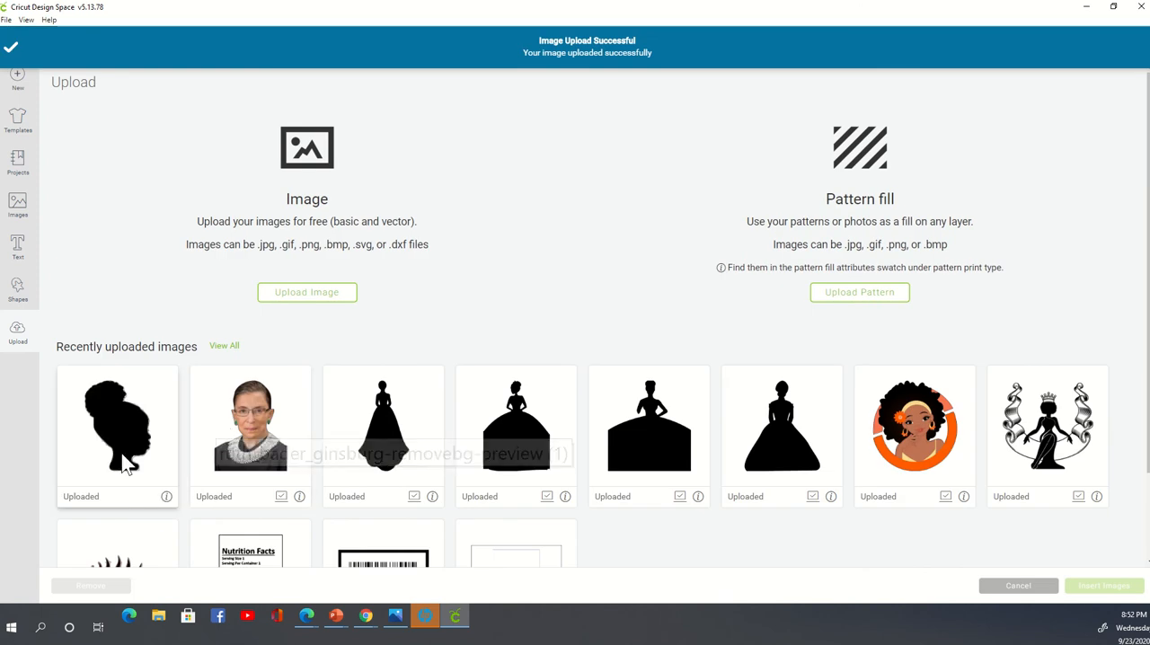
- Insert the uploaded silhouette onto the canvas, then place it beside the woman and enlarge it to about 2.72 × 3.73 inches
click(117, 422)
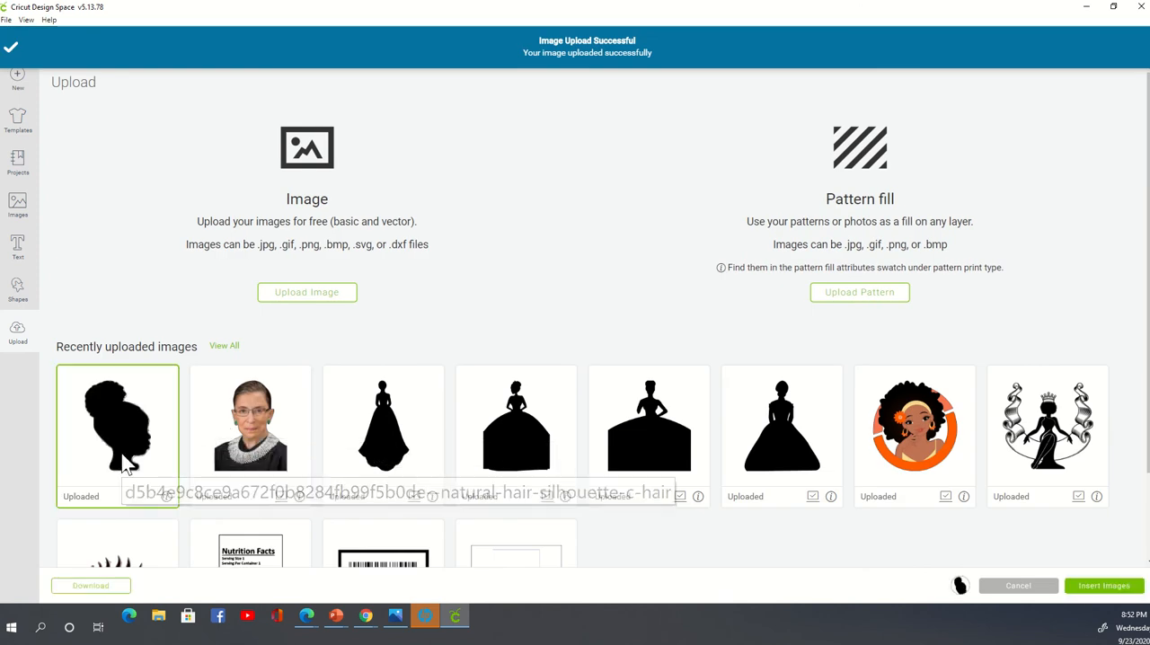
click(1102, 586)
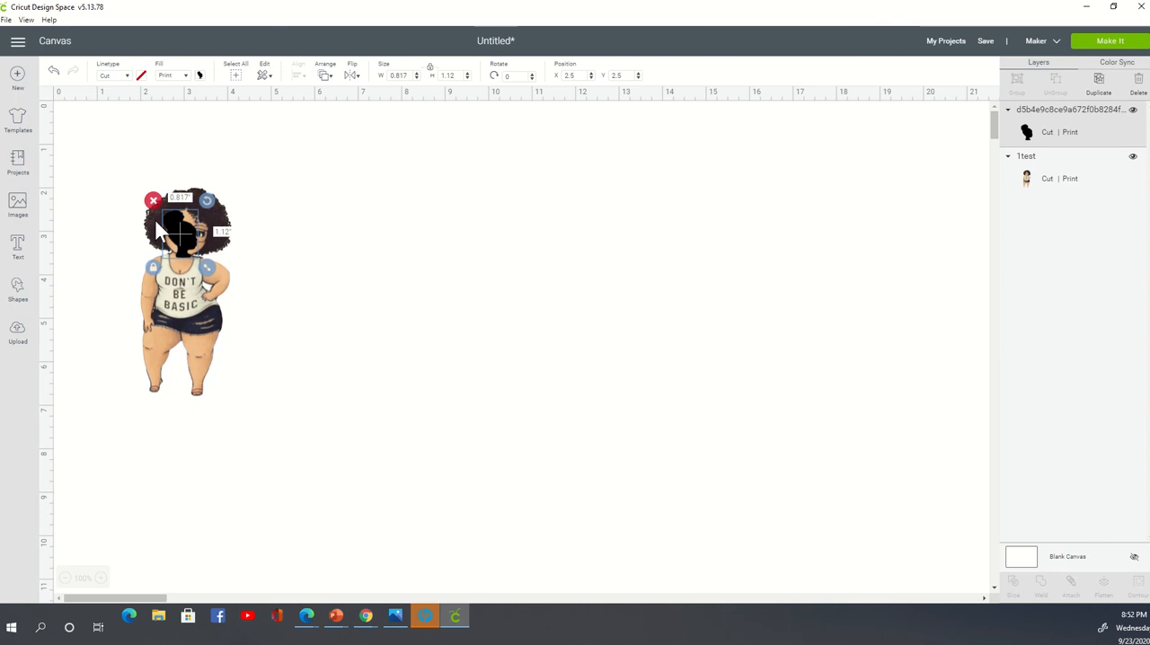
drag(178, 227, 517, 368)
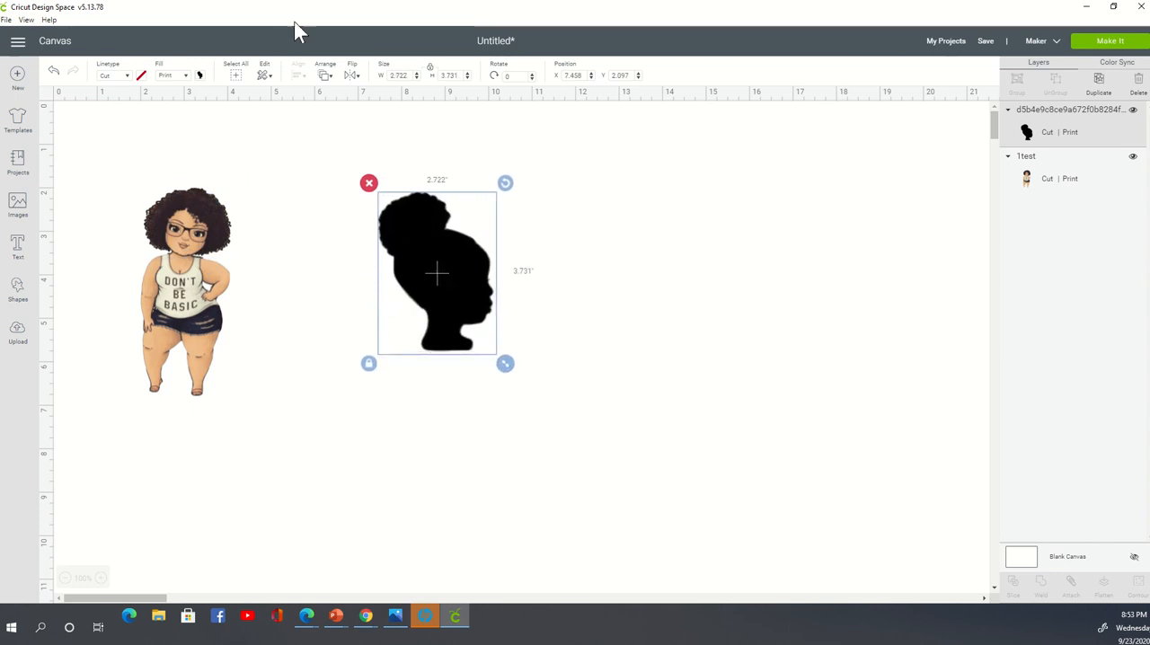
- Set the silhouette's fill to No Fill and delete the "Don't Be Basic" woman from the canvas
click(179, 76)
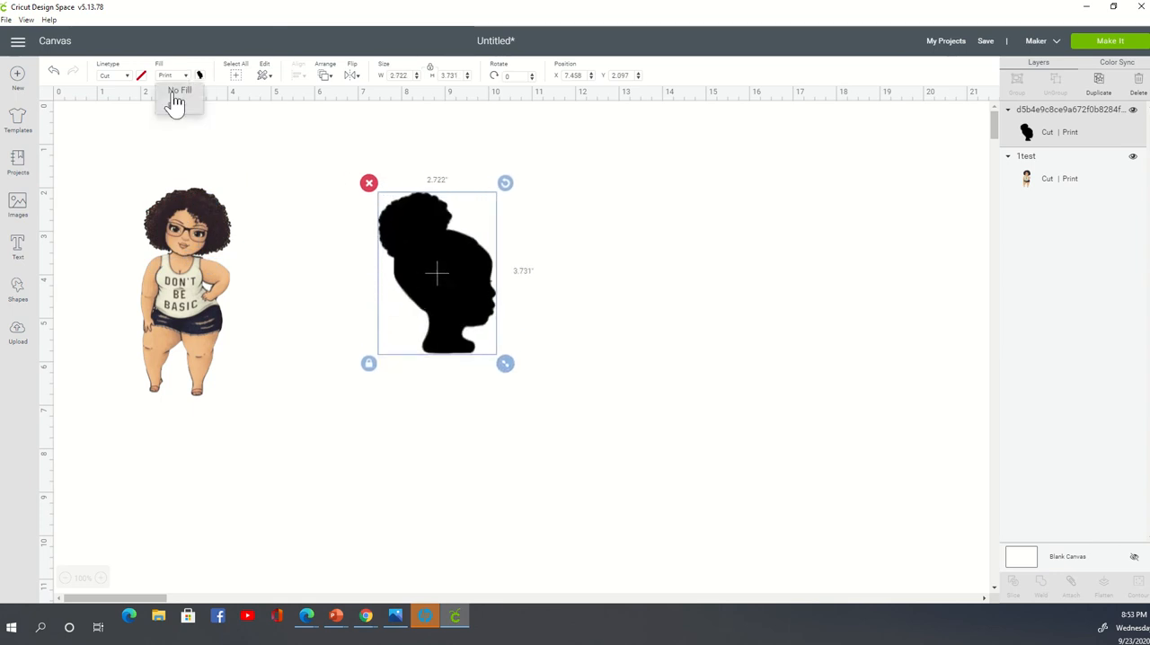
click(176, 94)
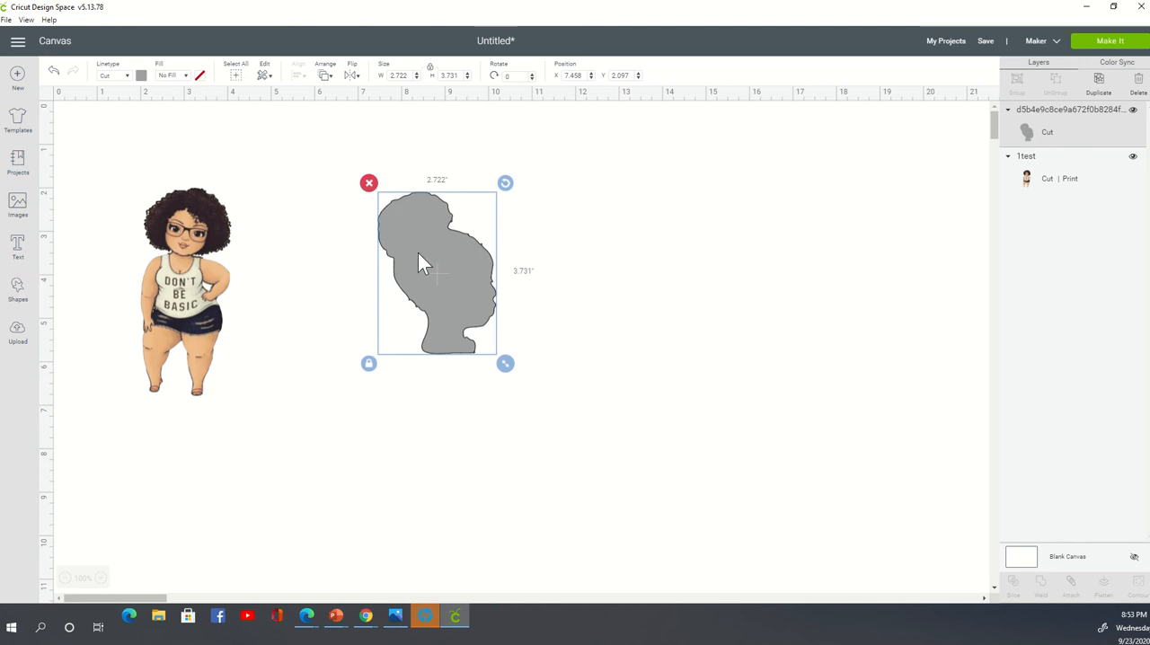
click(160, 326)
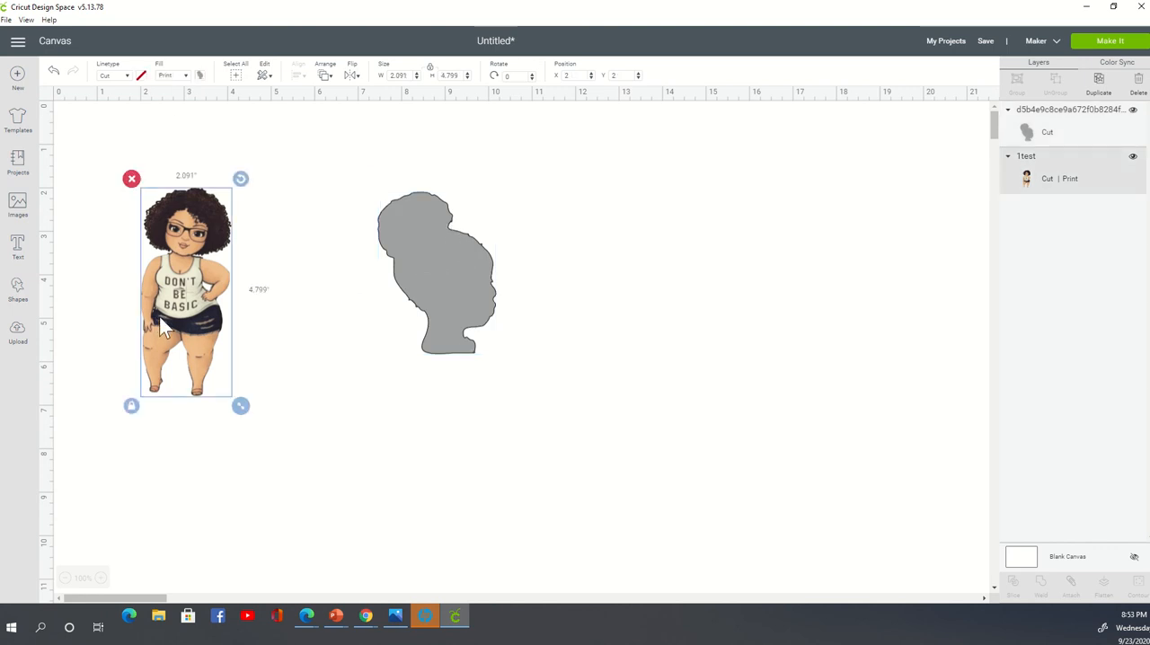
click(130, 180)
click(448, 310)
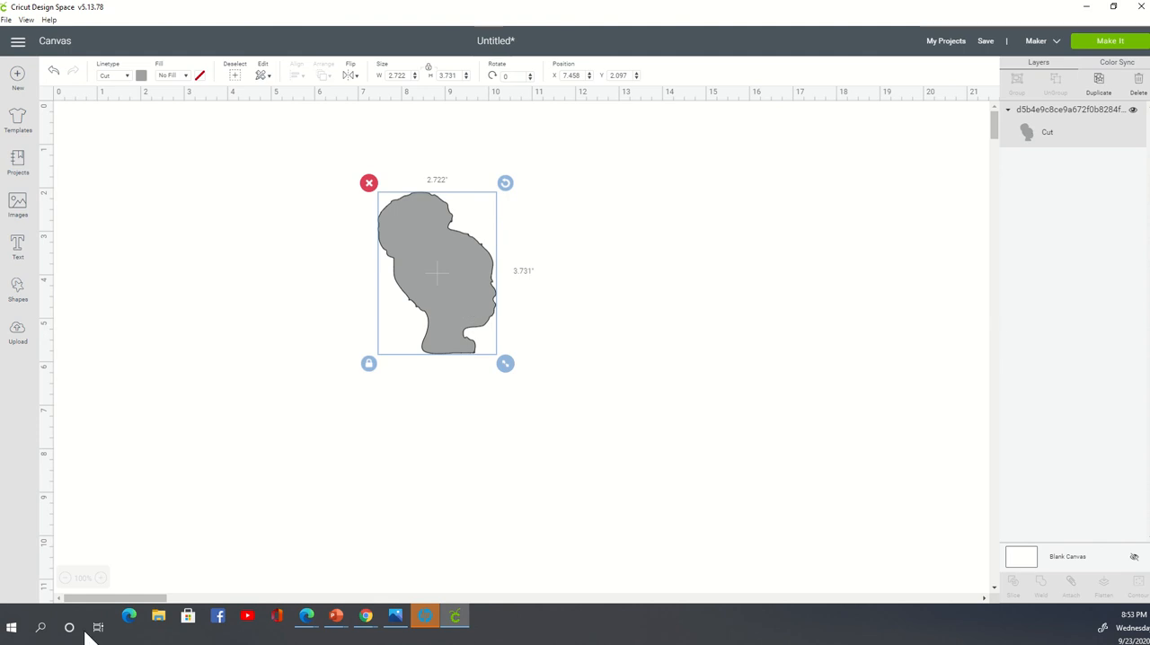
- Insert the recently uploaded image of the woman in the orange circle onto the canvas
click(16, 334)
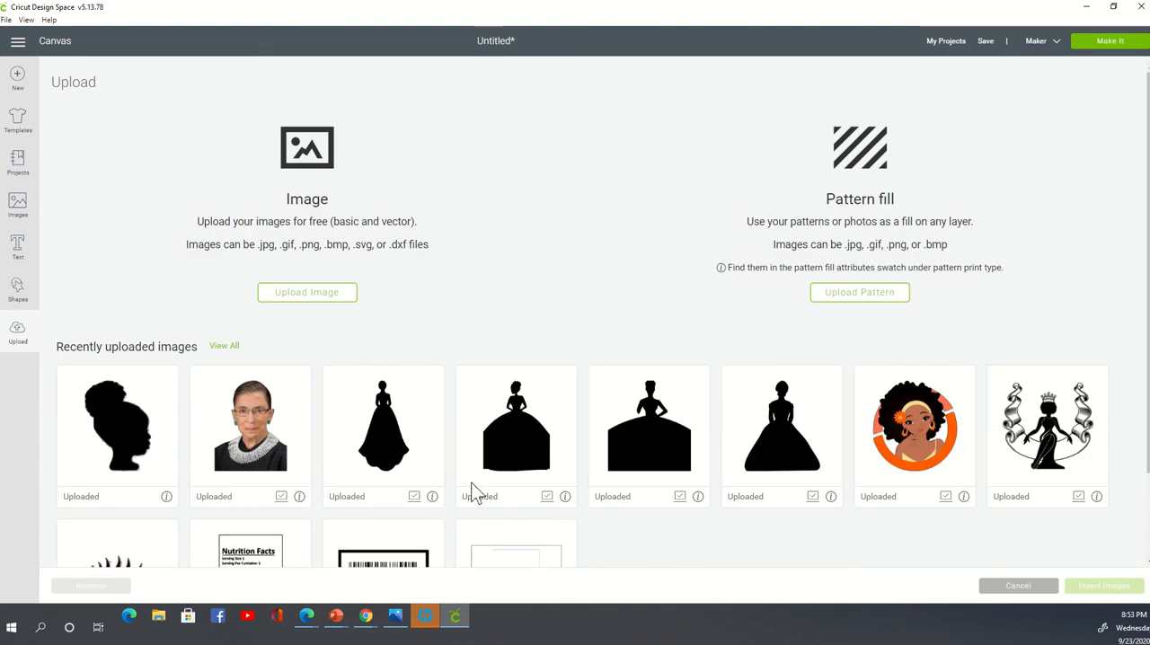
scroll(975, 477, down, 2)
click(958, 332)
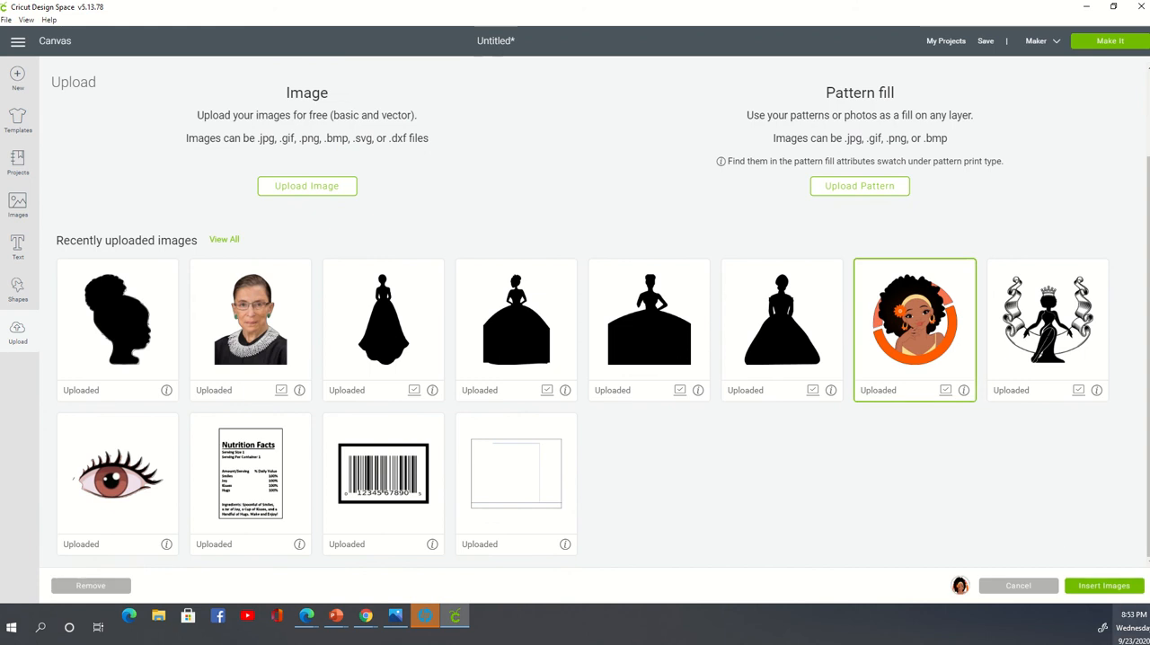
click(1106, 585)
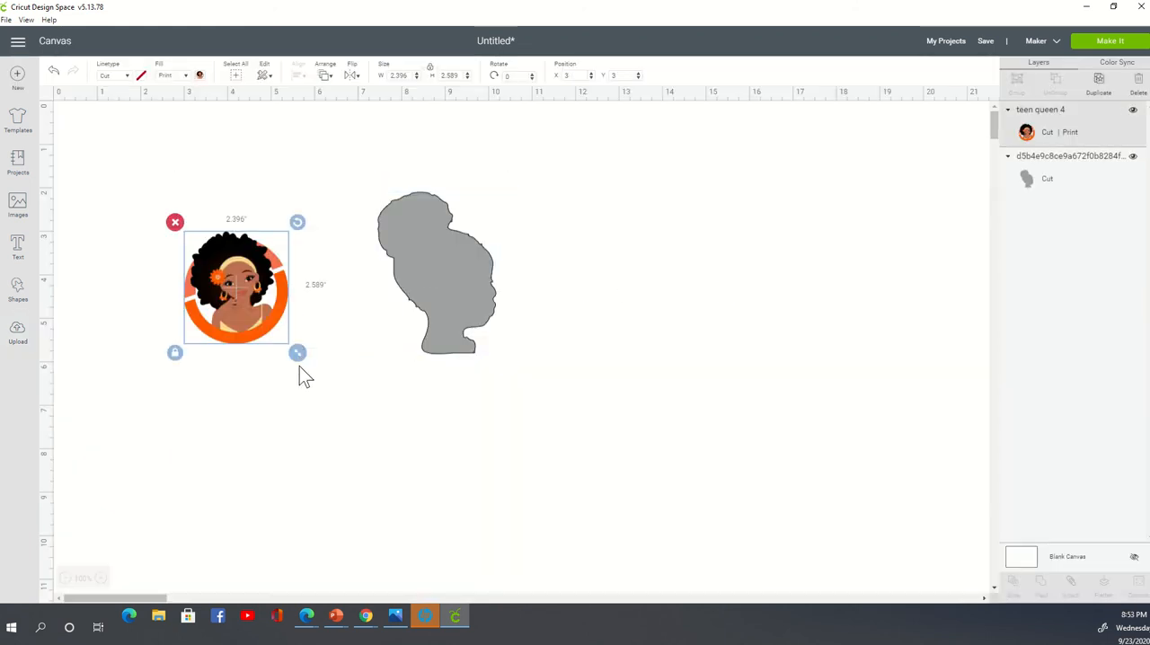
- Place the woman image to the right of the silhouette at about 4.02 × 4.34 inches, and set its fill to No Fill
drag(306, 353, 729, 371)
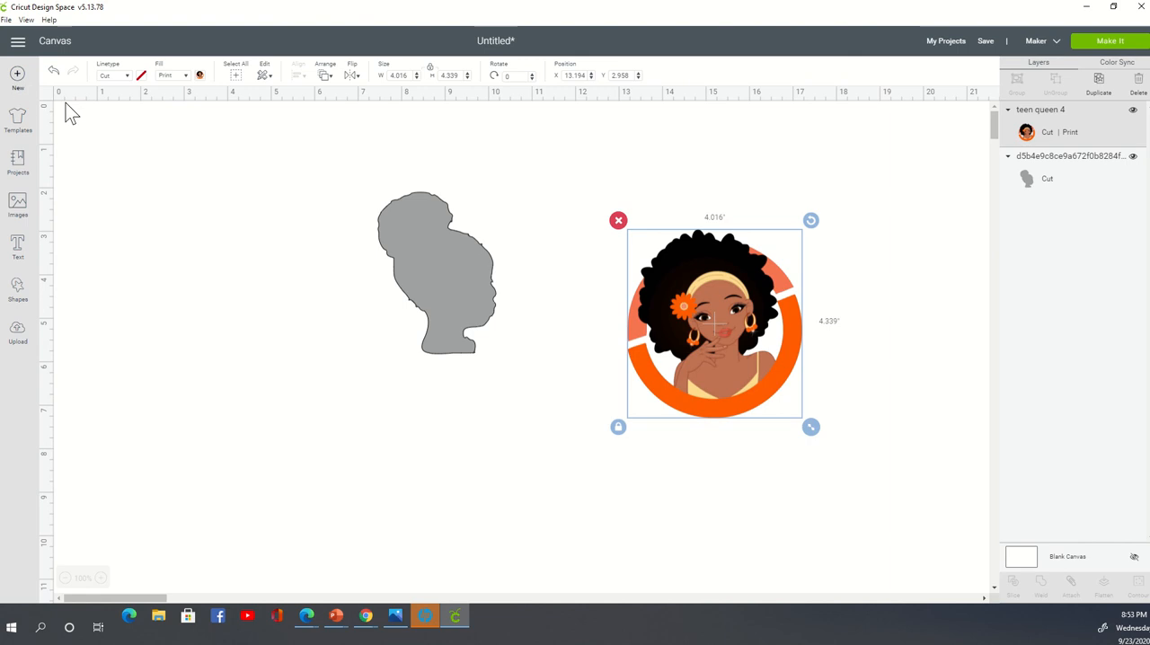
click(168, 78)
click(174, 105)
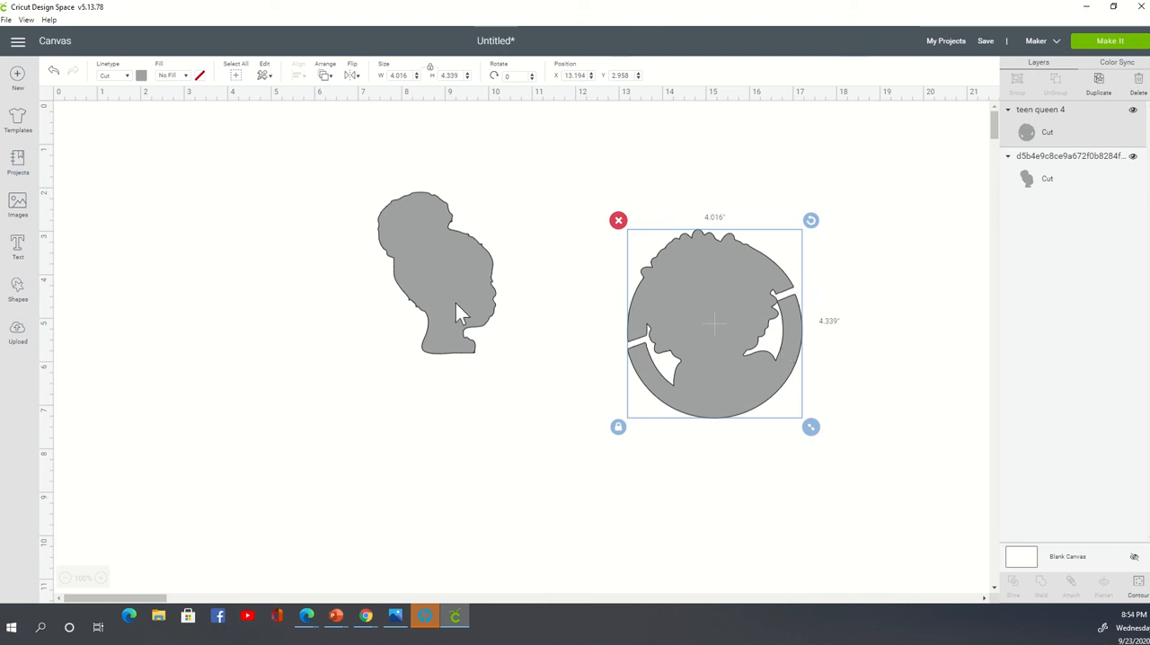
- Move the silhouette slightly lower and the circular woman shape closer to it, shrinking the woman to about 3.73 × 4.03 inches
click(477, 264)
drag(504, 283, 520, 337)
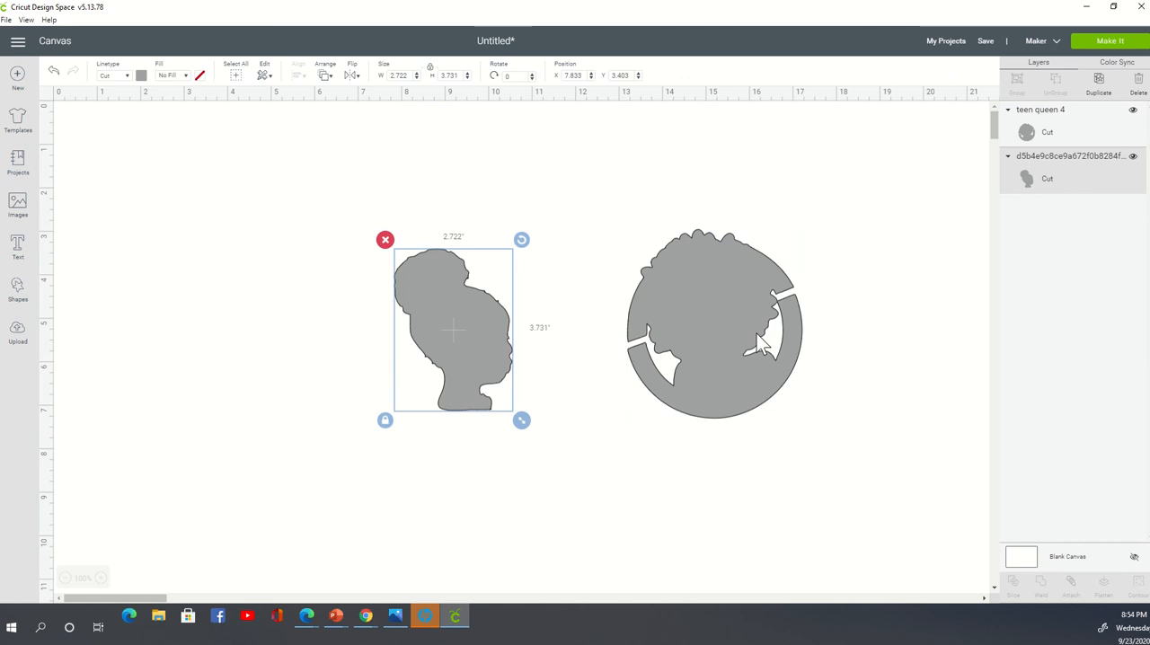
drag(731, 344, 659, 338)
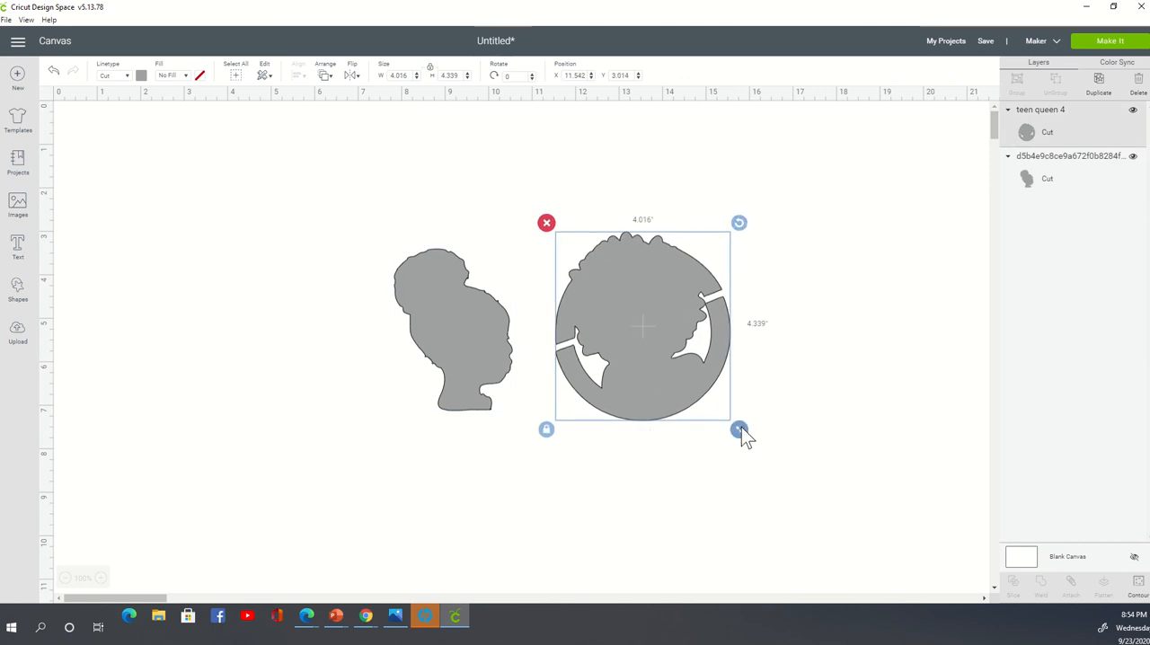
mouse_move(742, 429)
mouse_down()
mouse_move(719, 417)
mouse_move(728, 416)
mouse_up()
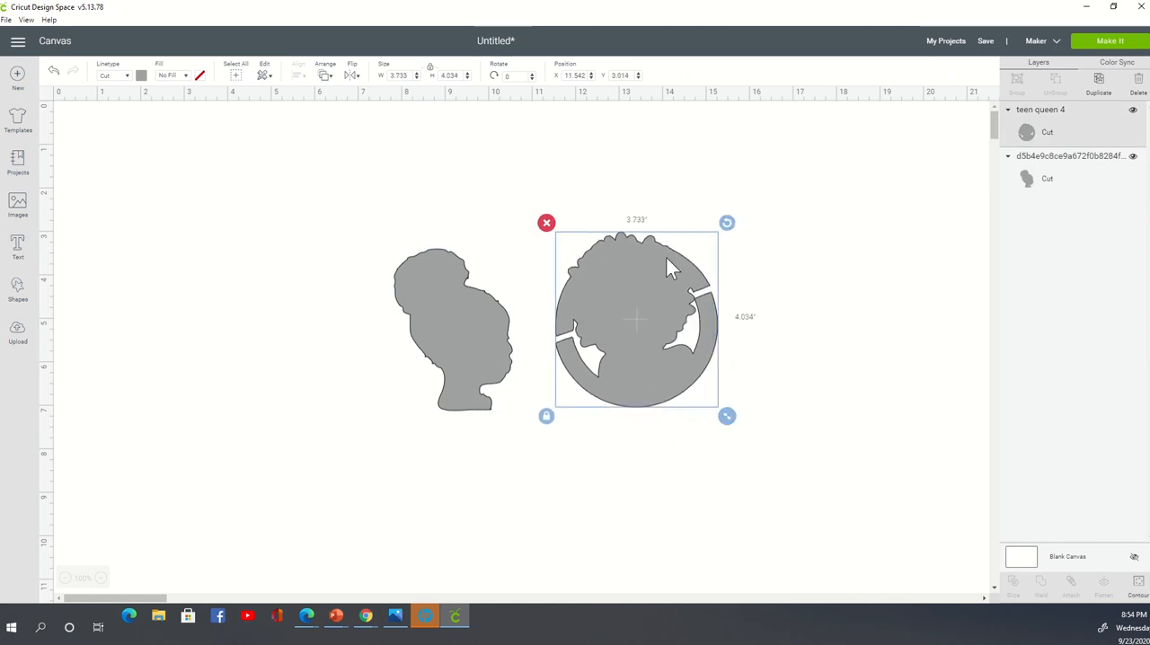